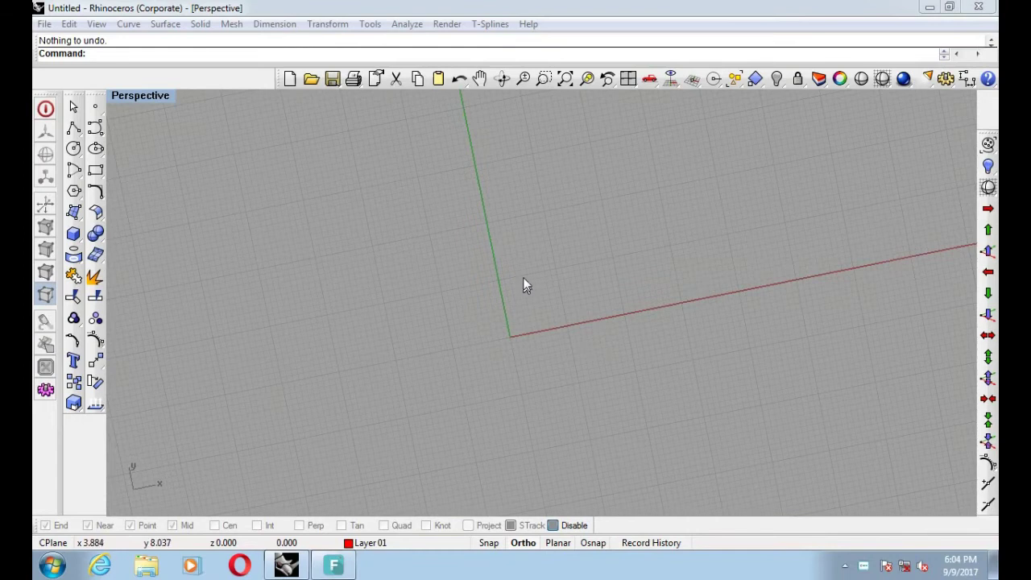
Orbit the empty Perspective view to look down flat onto the grid
right_drag(524, 278, 476, 294)
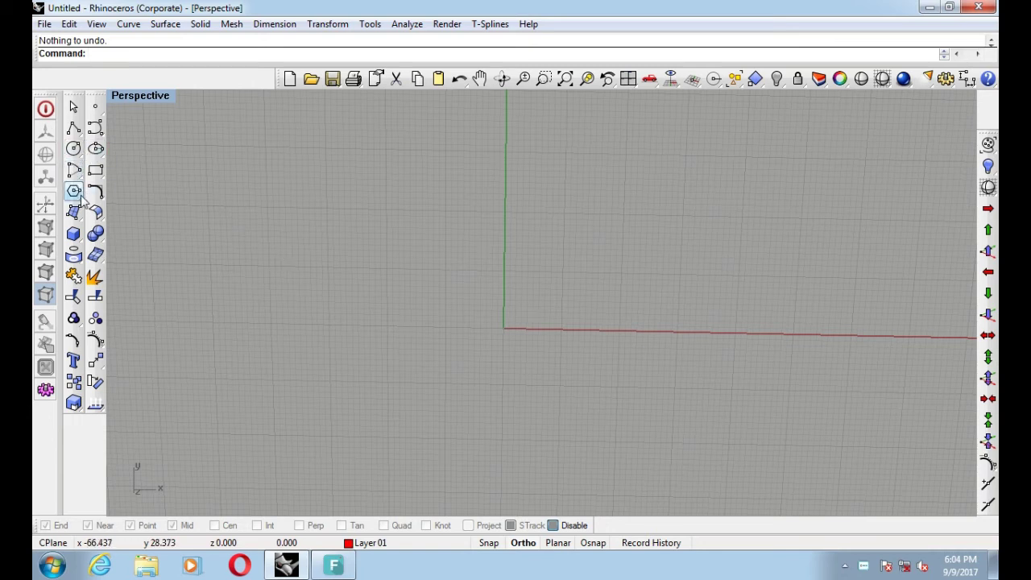
Tear off the Arc flyout and draw a first arc from start and end points
click(74, 170)
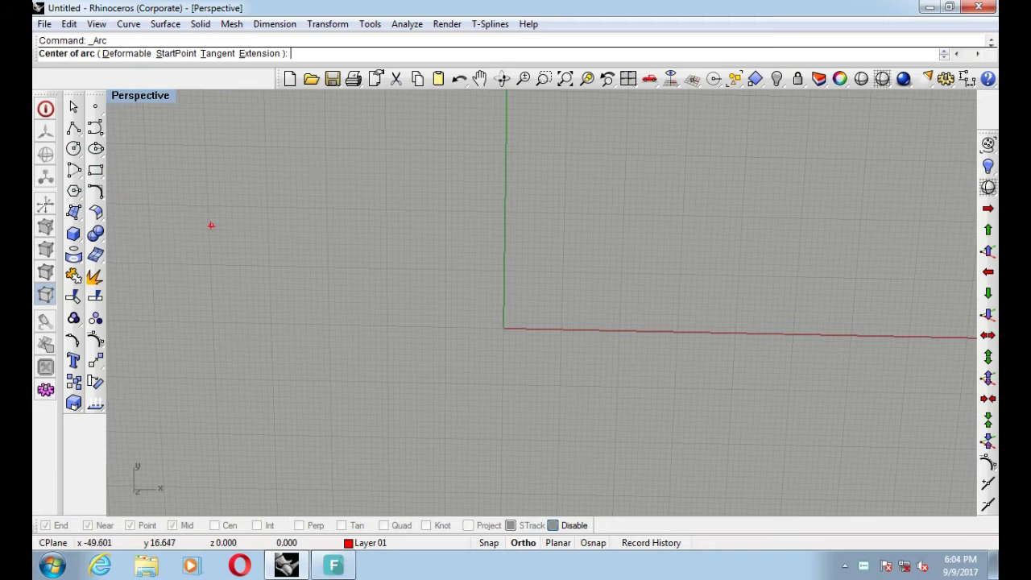
click(74, 169)
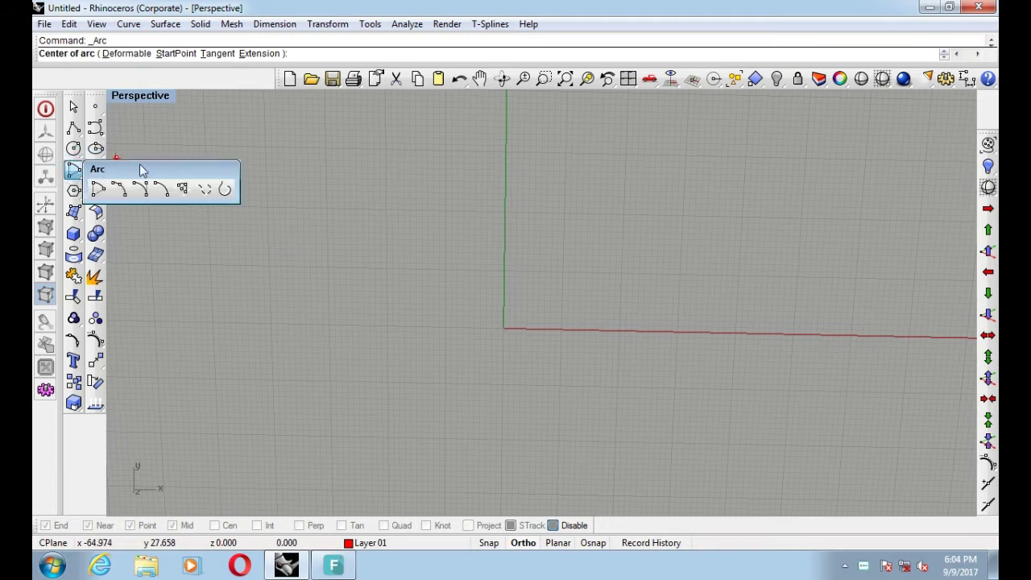
drag(144, 175, 178, 177)
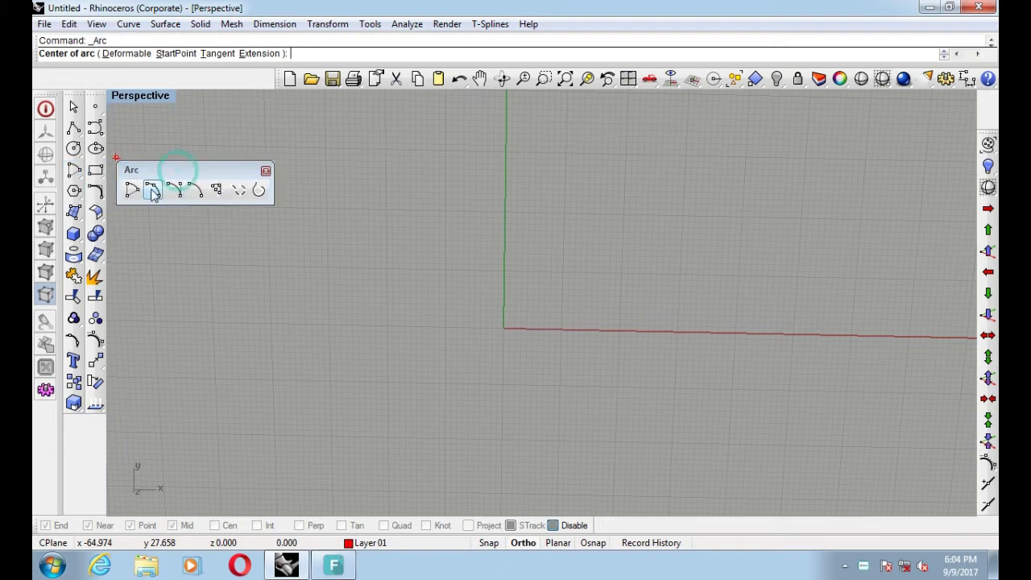
click(152, 190)
click(440, 224)
click(496, 288)
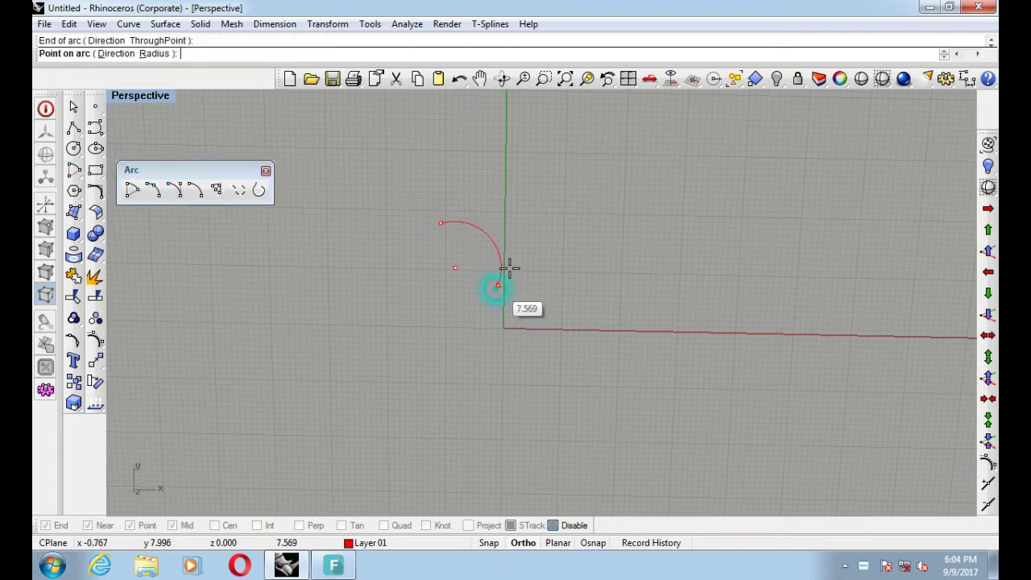
click(501, 270)
Maximize the Top viewport and draw an arc from its center, start and end points
key(ctrl+F1)
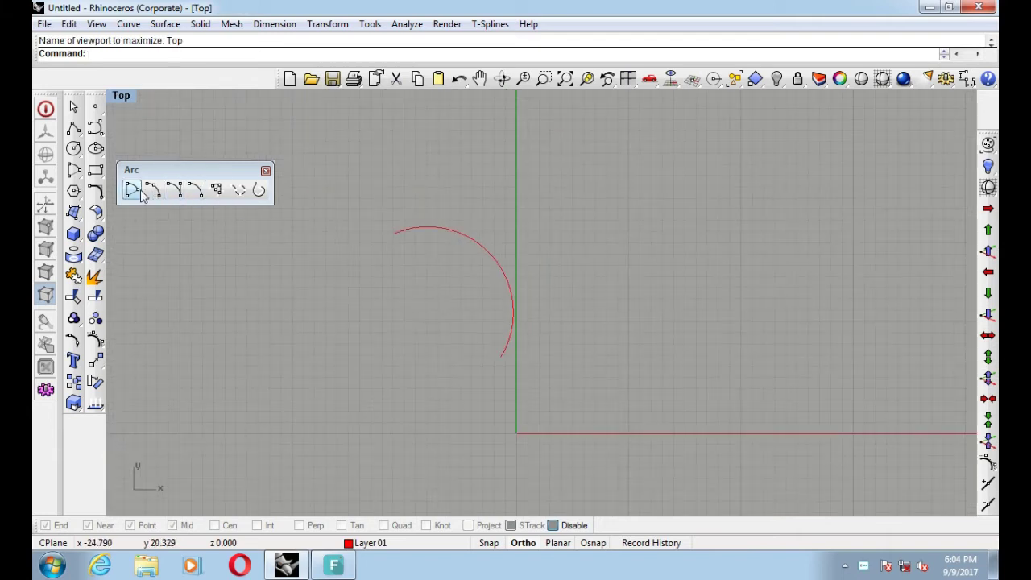
click(133, 190)
scroll(548, 269, up, 1)
click(551, 244)
click(577, 275)
click(515, 256)
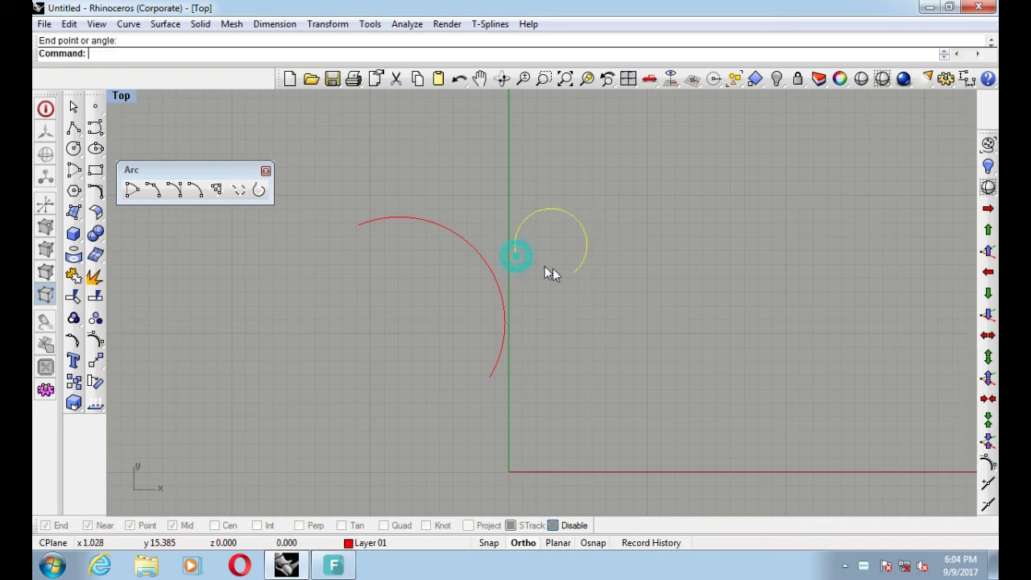
Draw another start-end arc lower down, after cancelling an unfinished attempt
click(157, 188)
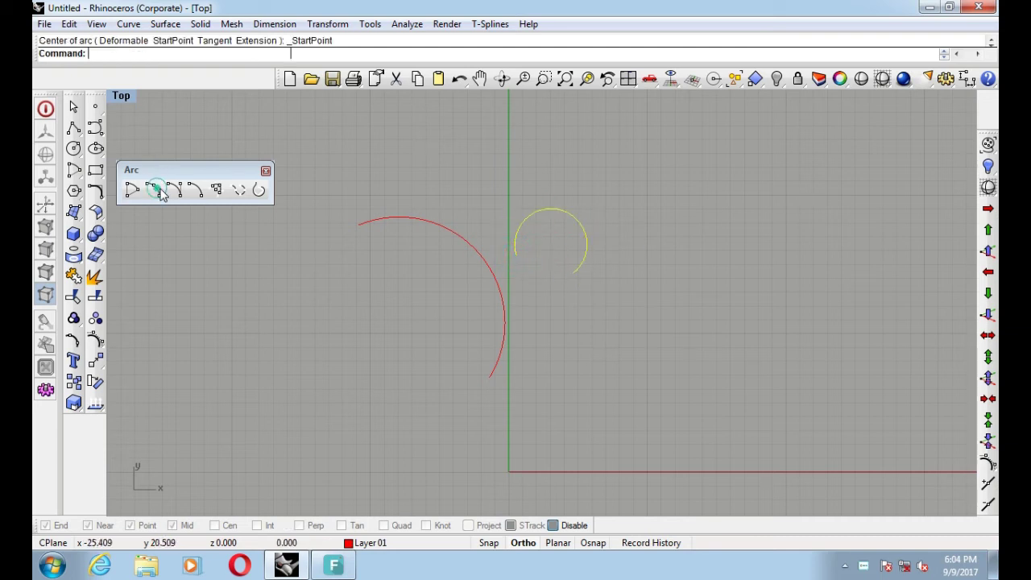
click(556, 303)
click(663, 341)
key(Escape)
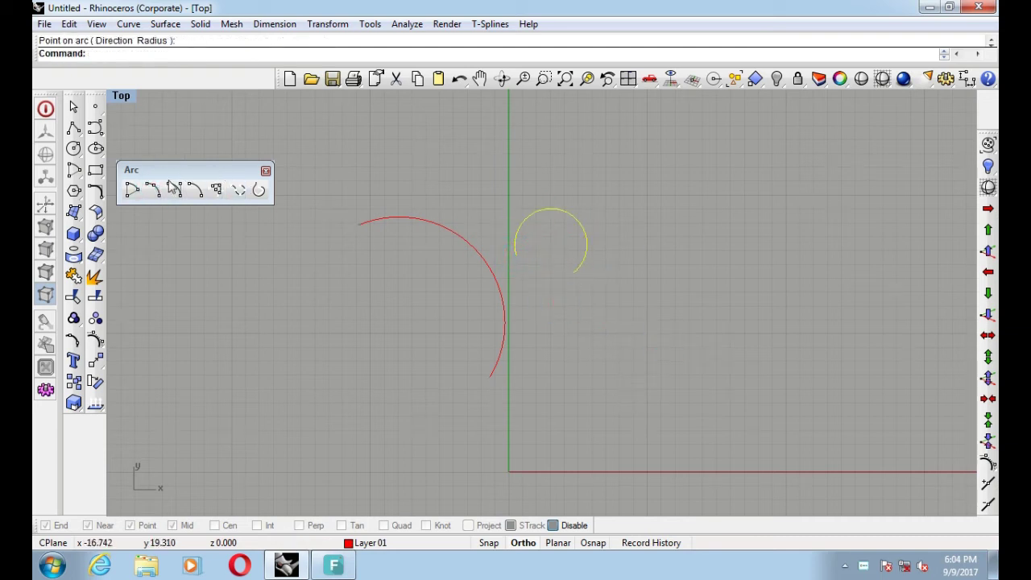
click(173, 187)
click(541, 313)
click(608, 306)
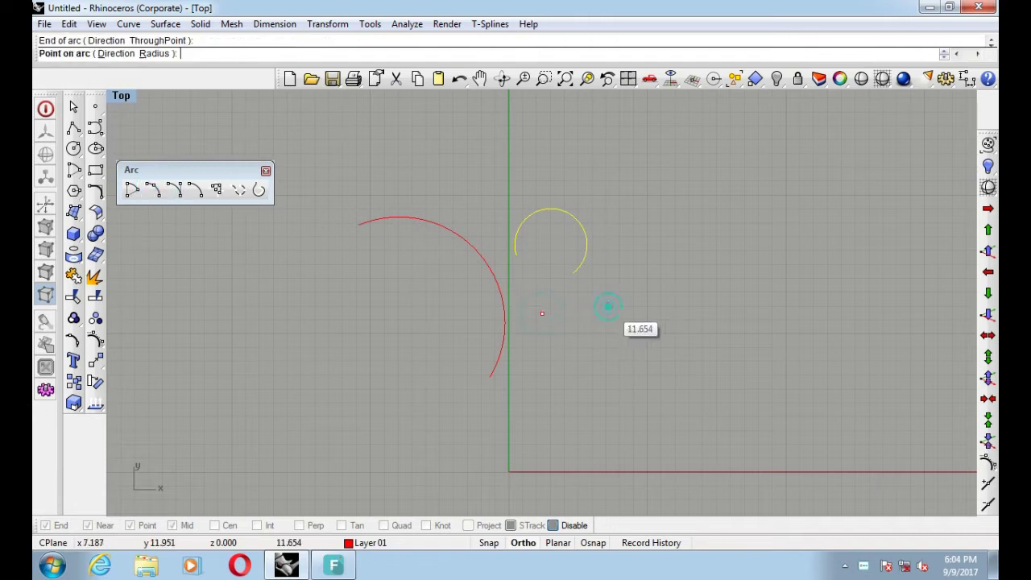
click(603, 280)
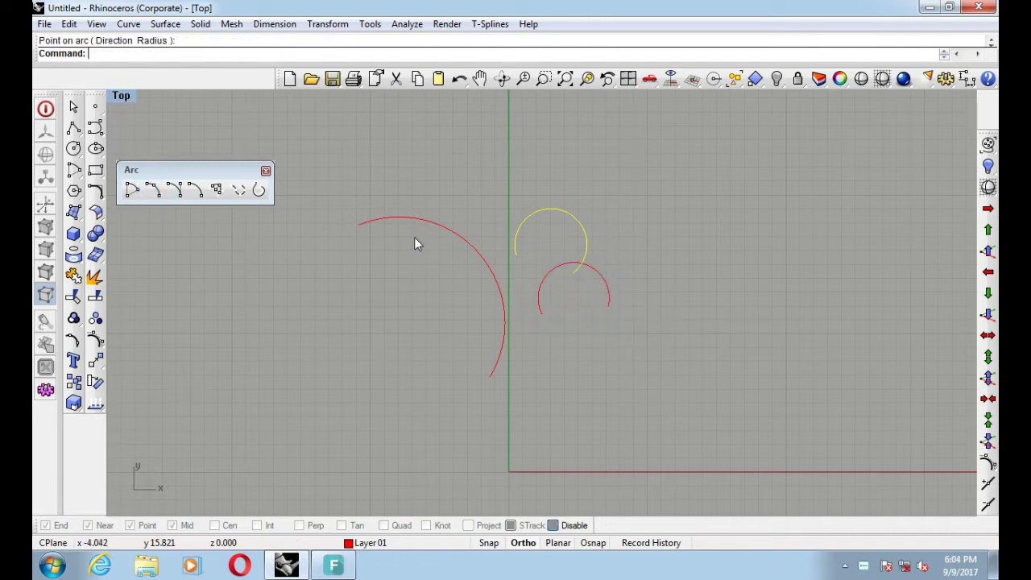
Draw three arcs by start point, end point and start direction across the lower sketch
click(174, 191)
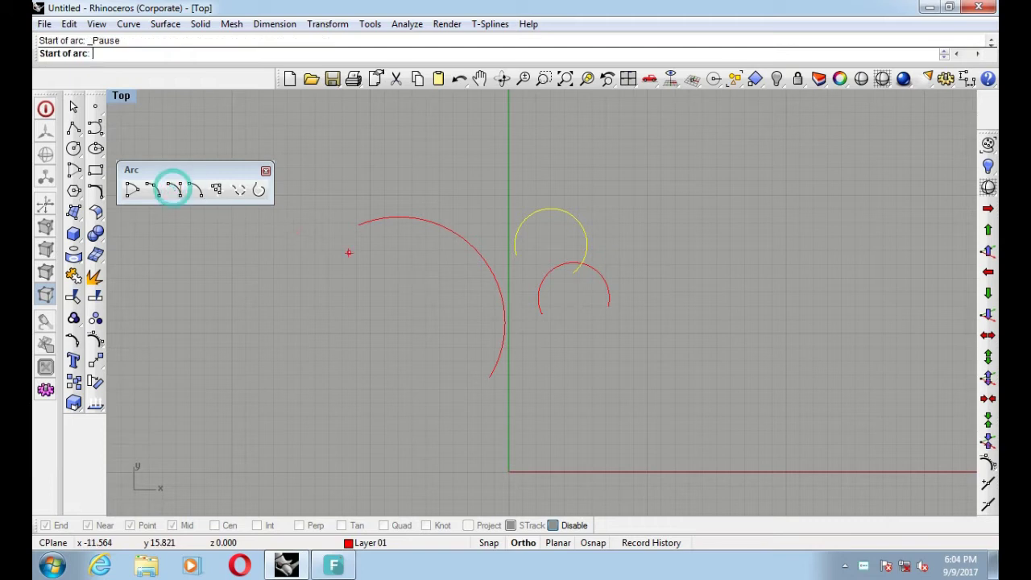
click(405, 324)
click(488, 331)
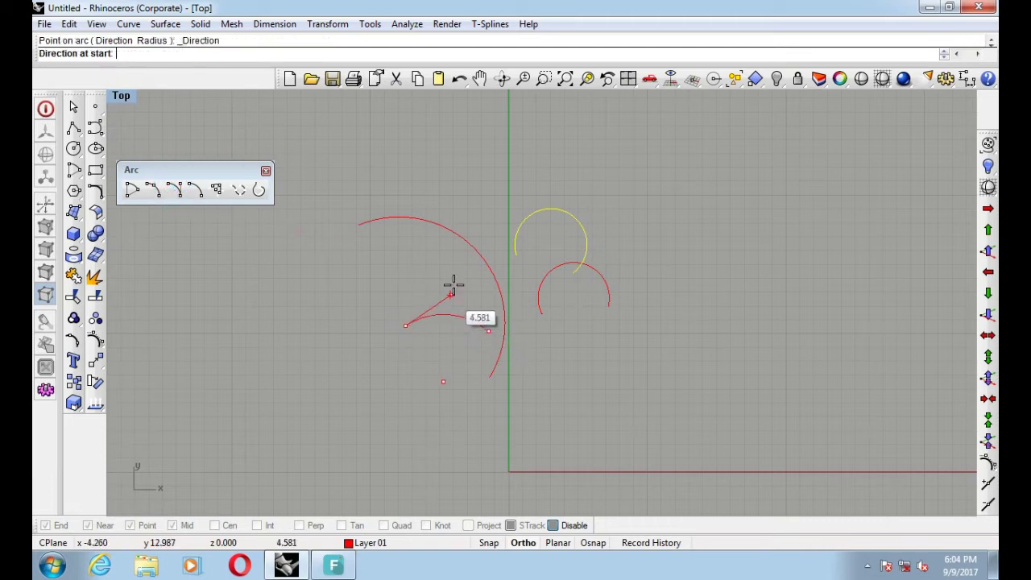
click(468, 239)
right_click(557, 347)
click(553, 363)
click(632, 362)
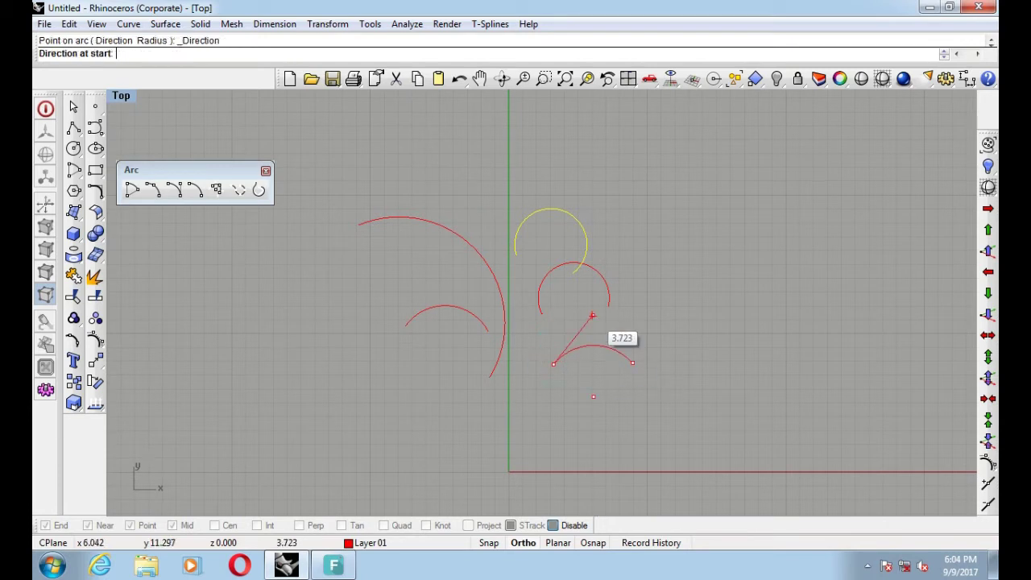
click(597, 299)
right_click(633, 329)
scroll(635, 326, up, 3)
click(638, 308)
click(752, 310)
click(688, 226)
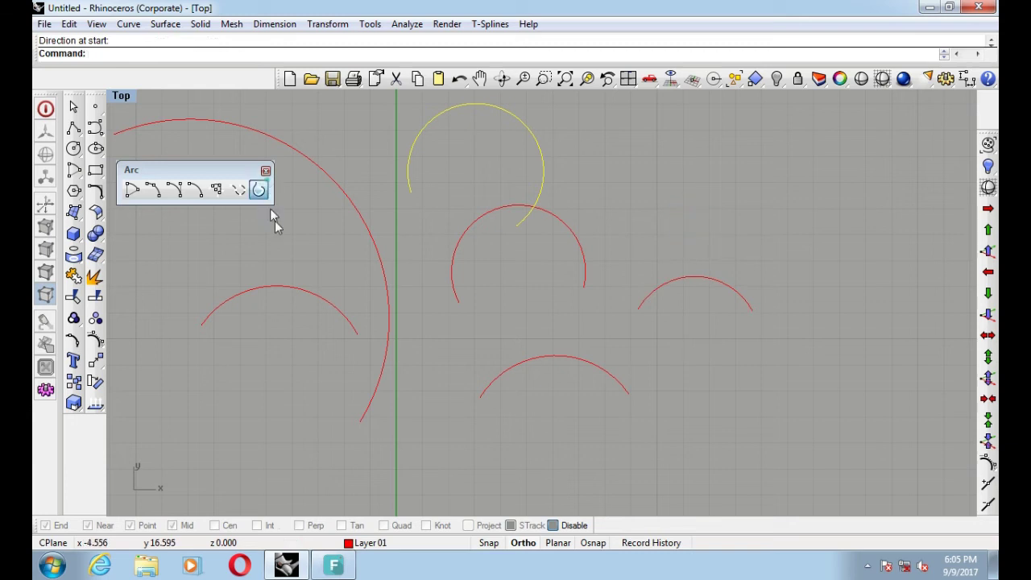
Draw a start-end-radius arc crossing beneath the upper arc
click(195, 187)
click(440, 204)
click(606, 205)
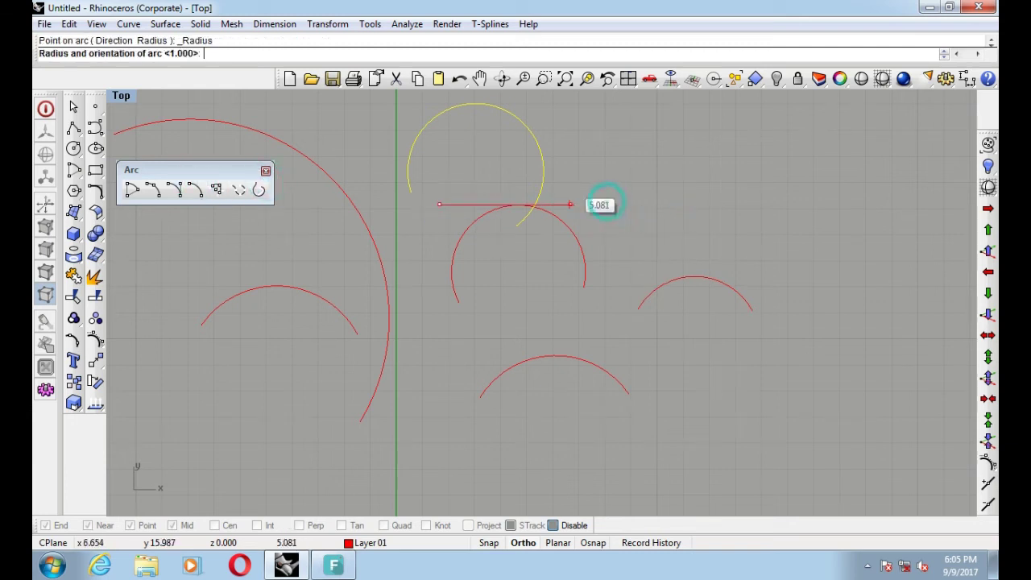
click(524, 143)
Draw a shallow start-end-radius arc at the upper right and select it
right_click(662, 226)
click(653, 196)
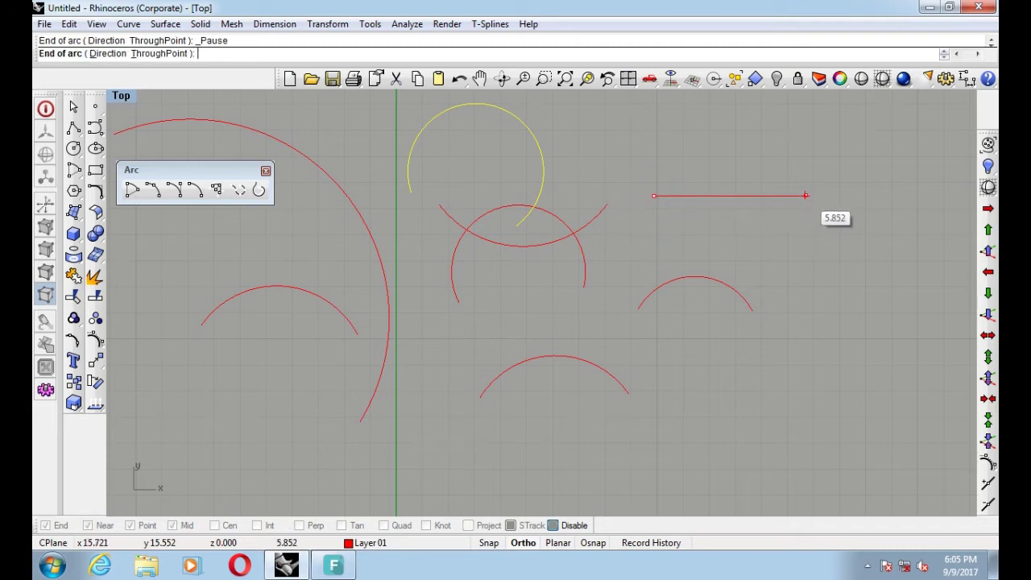
click(805, 189)
click(749, 251)
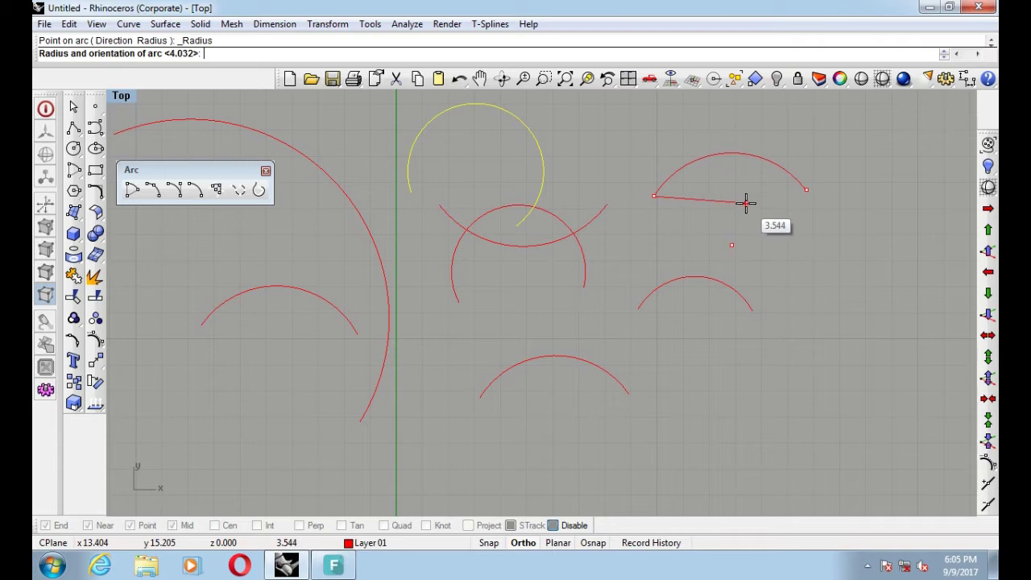
click(747, 214)
click(745, 157)
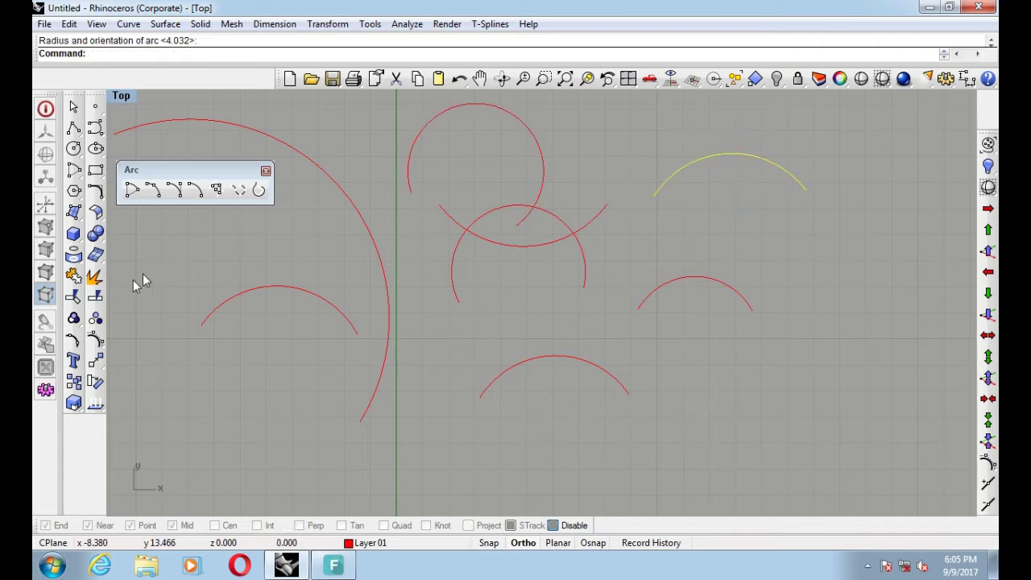
click(95, 359)
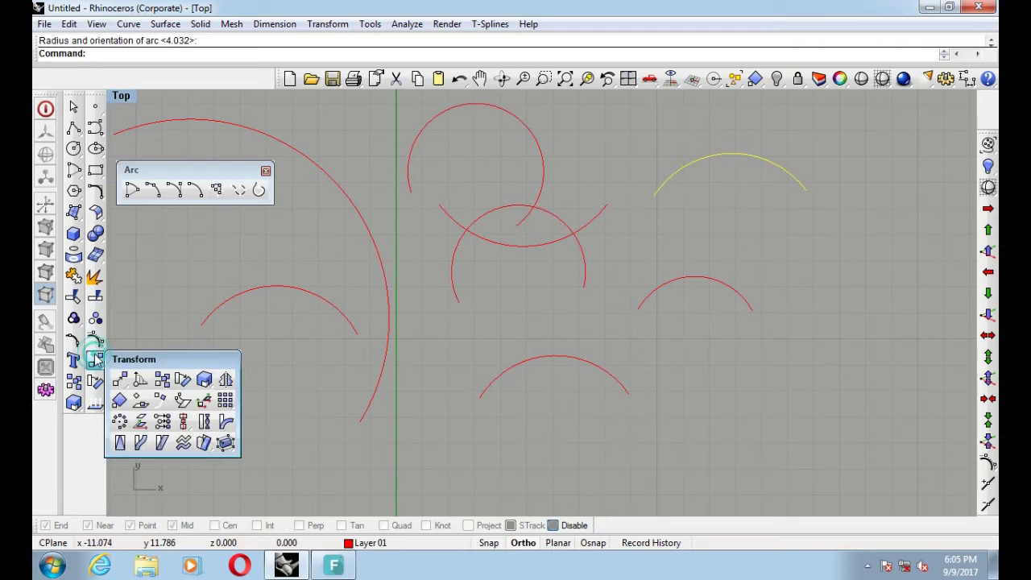
Mirror the upper-right arc across the line between its endpoints and select both halves
click(227, 380)
click(223, 375)
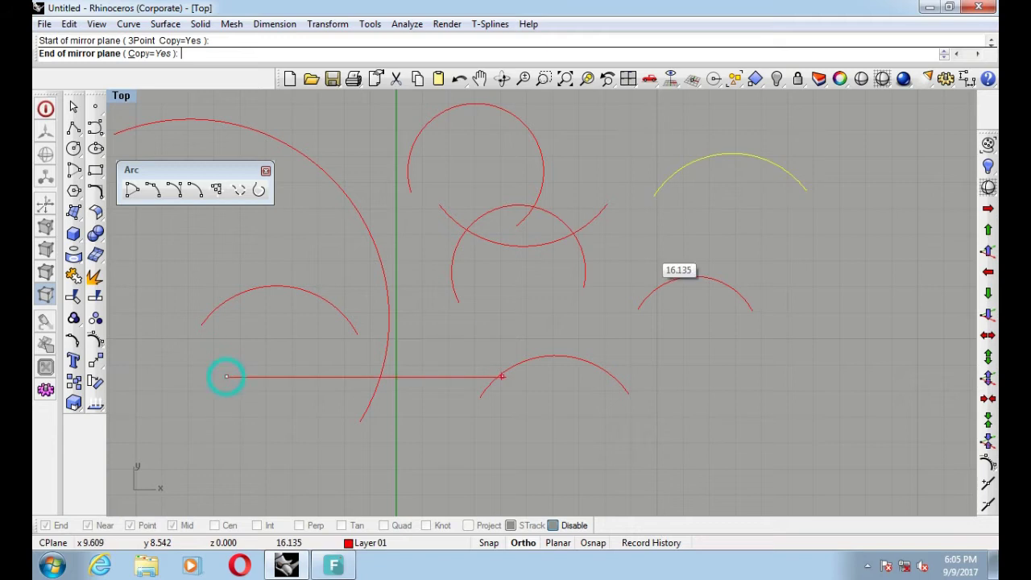
click(652, 219)
click(95, 361)
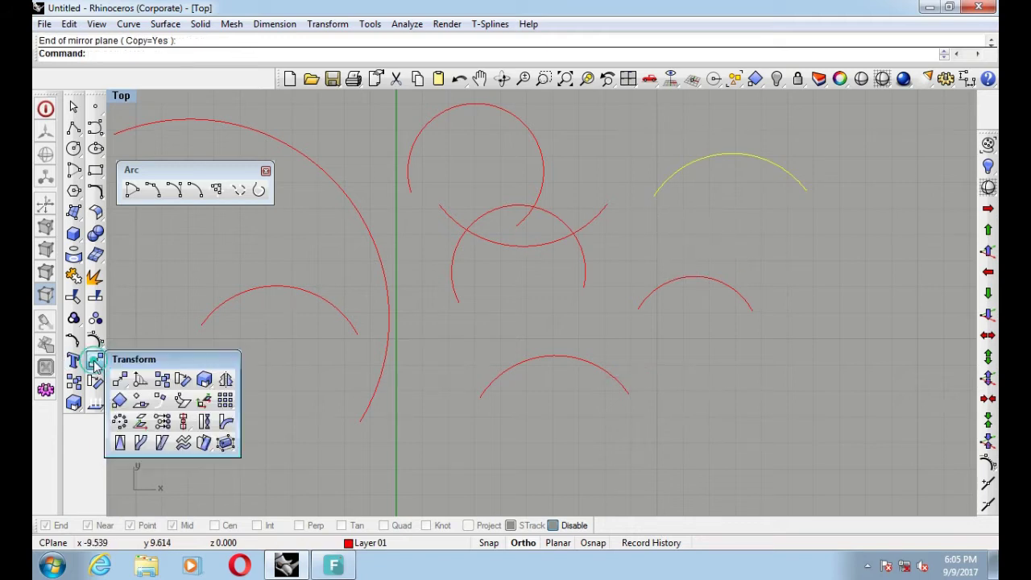
drag(145, 364, 178, 362)
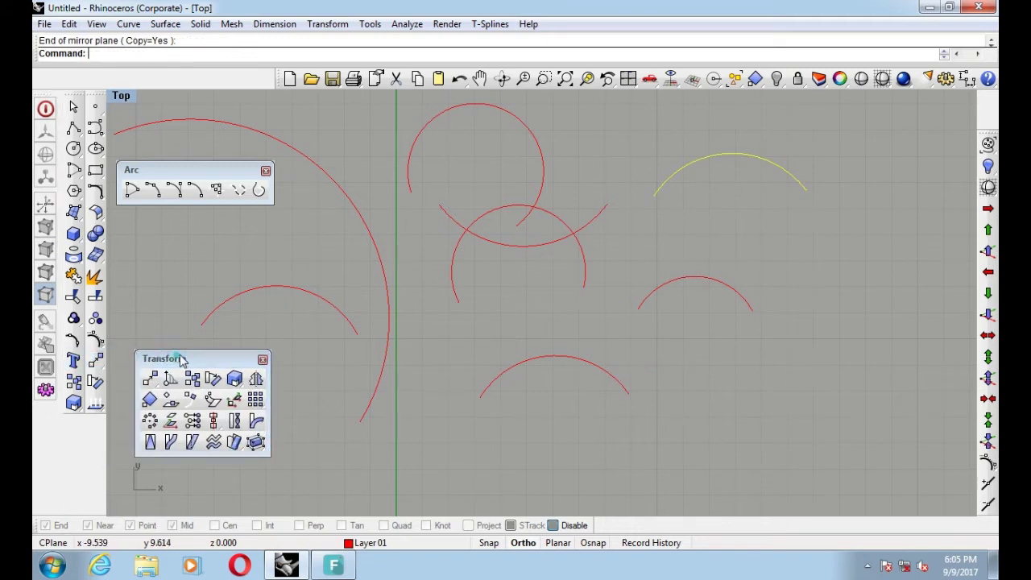
click(259, 378)
click(654, 197)
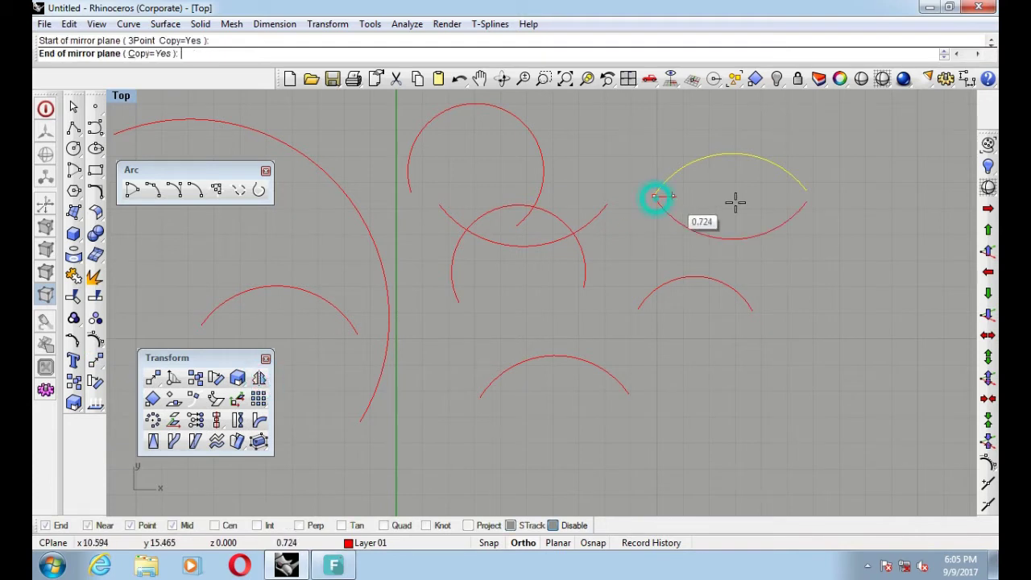
click(806, 194)
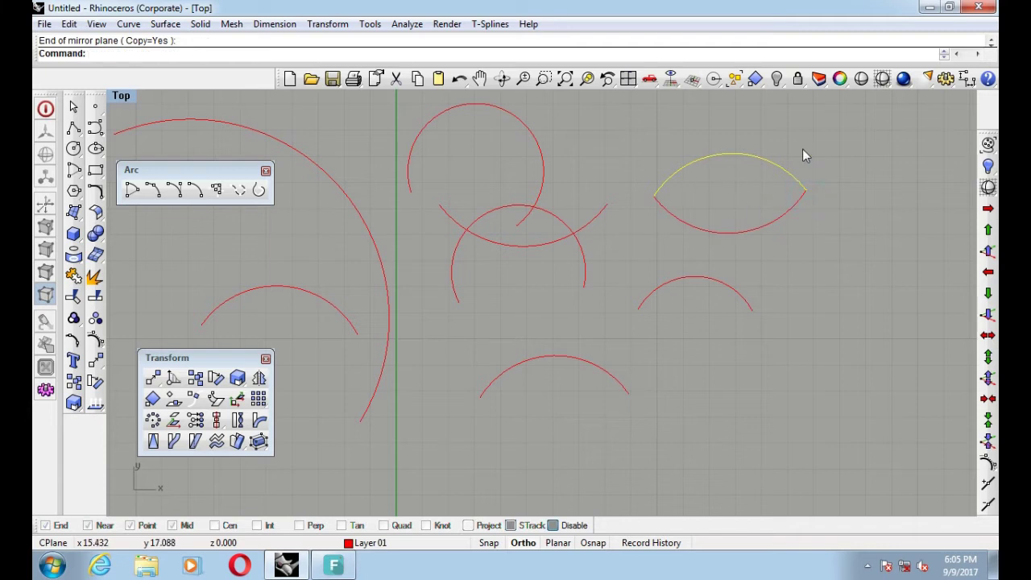
drag(770, 235, 735, 186)
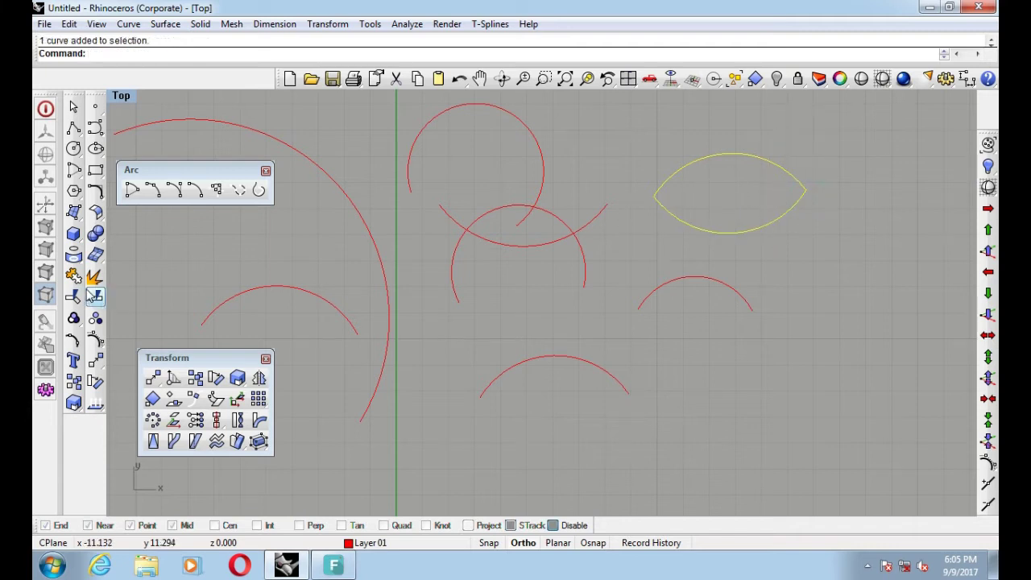
Fill the lens outline with a Patch surface
click(73, 212)
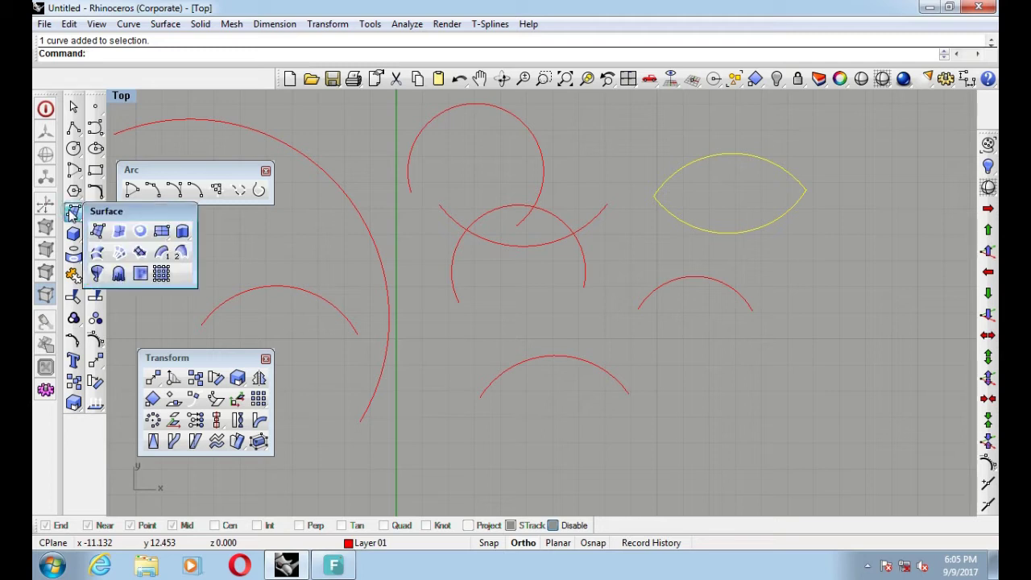
click(141, 254)
key(Return)
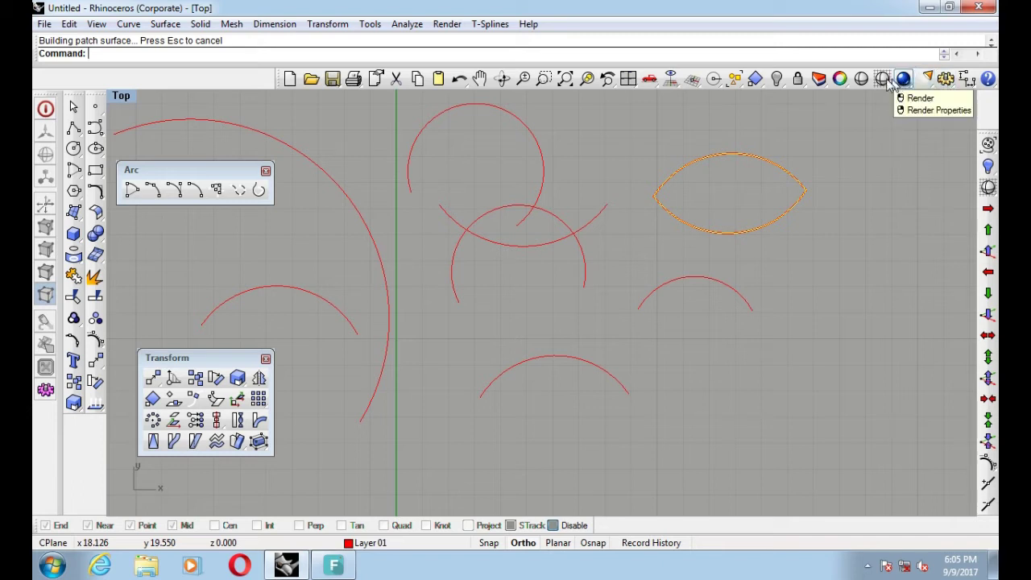
Select the lower arc that will be closed with a straight line
click(747, 196)
click(225, 265)
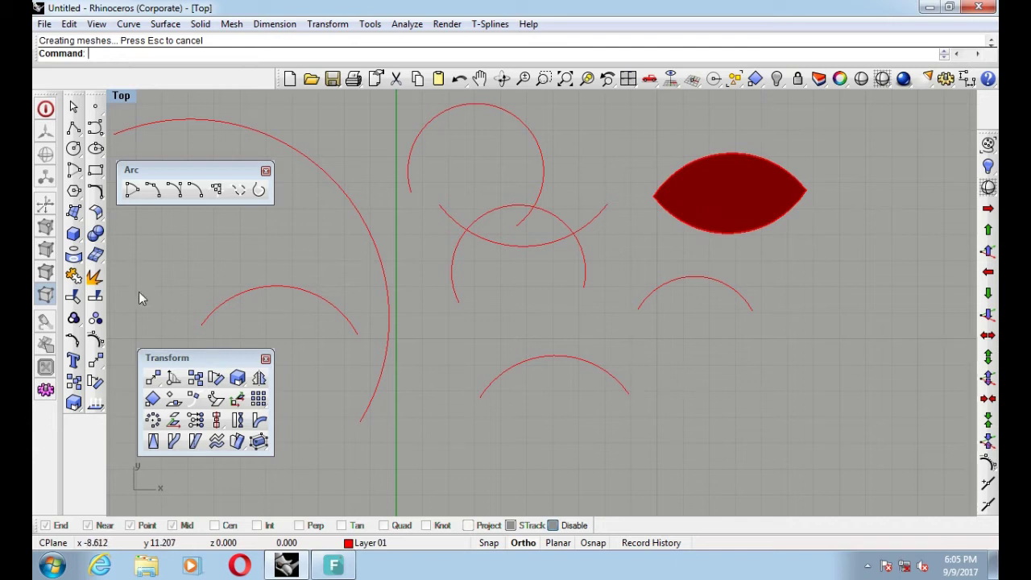
click(592, 214)
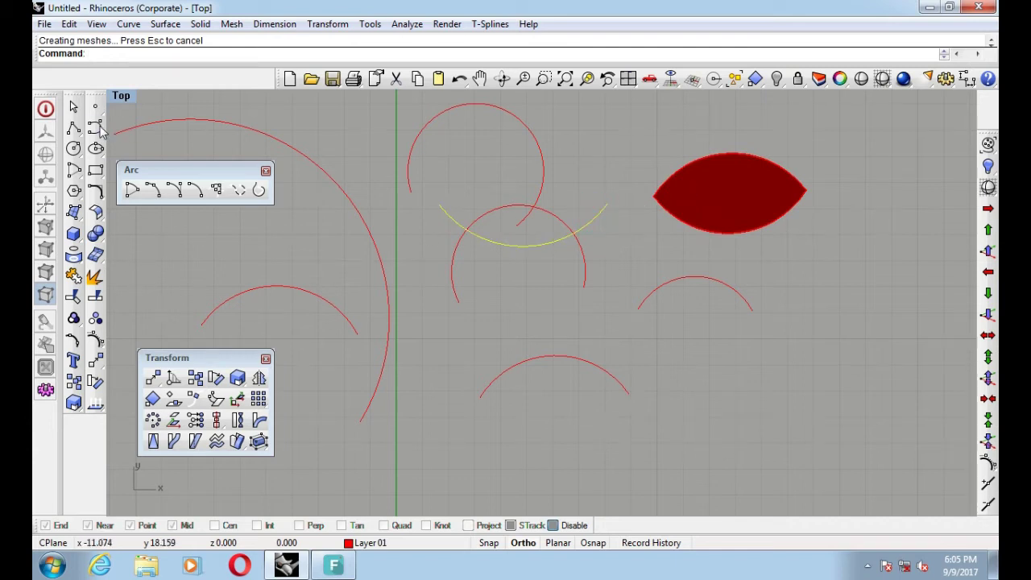
Close the lower arc with a straight polyline between its two endpoints
click(73, 127)
click(438, 202)
click(609, 199)
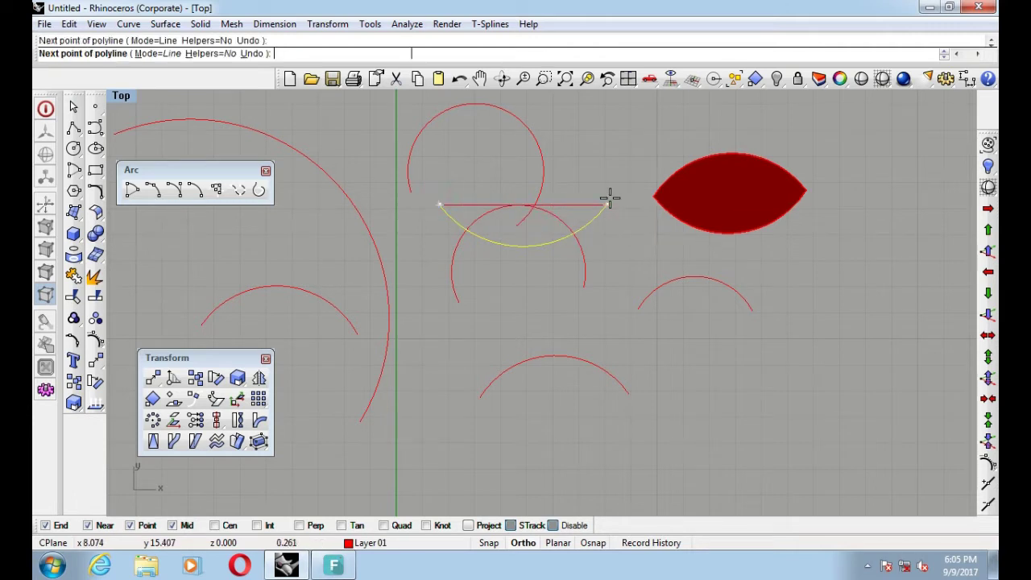
click(609, 199)
key(Return)
scroll(609, 207, up, 5)
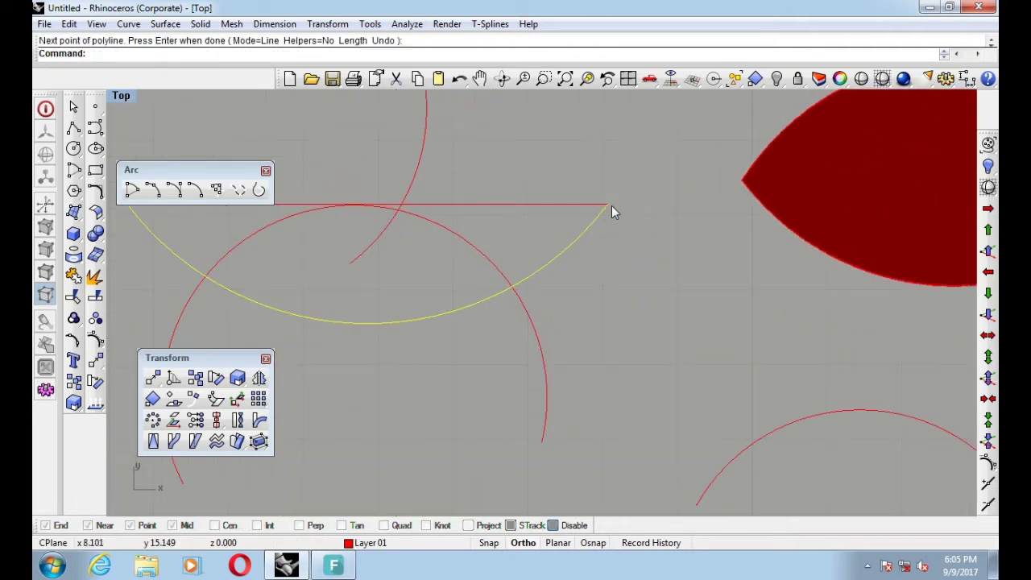
scroll(611, 206, down, 3)
scroll(598, 218, down, 1)
Fill the closed arc-and-line outline with a Patch surface
click(586, 211)
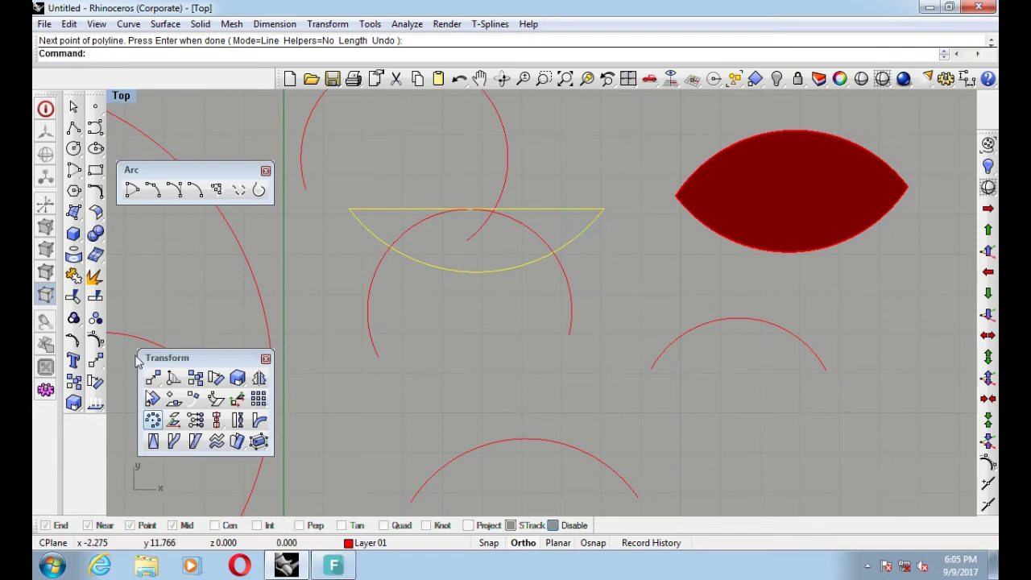
click(73, 216)
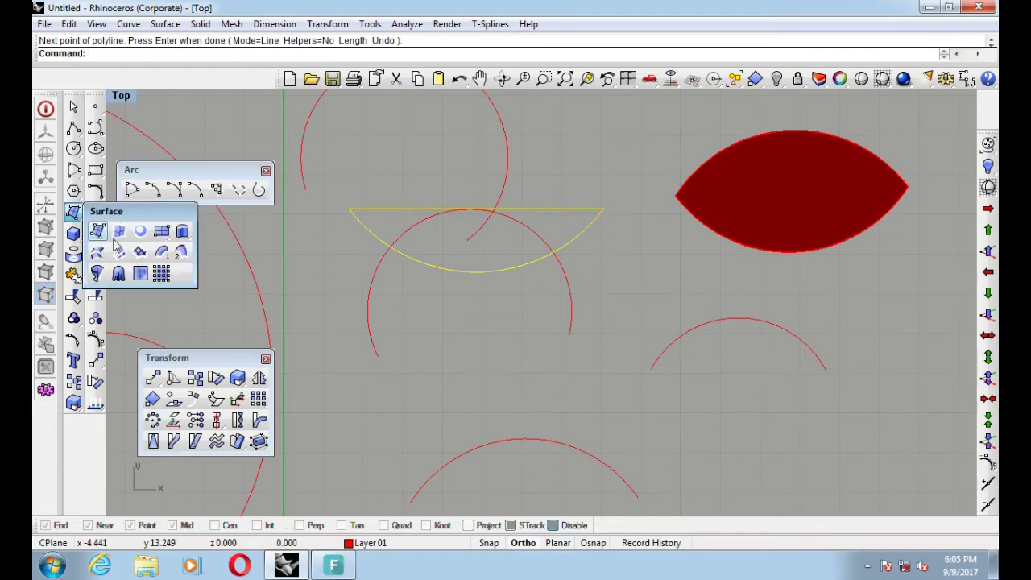
click(140, 251)
key(Return)
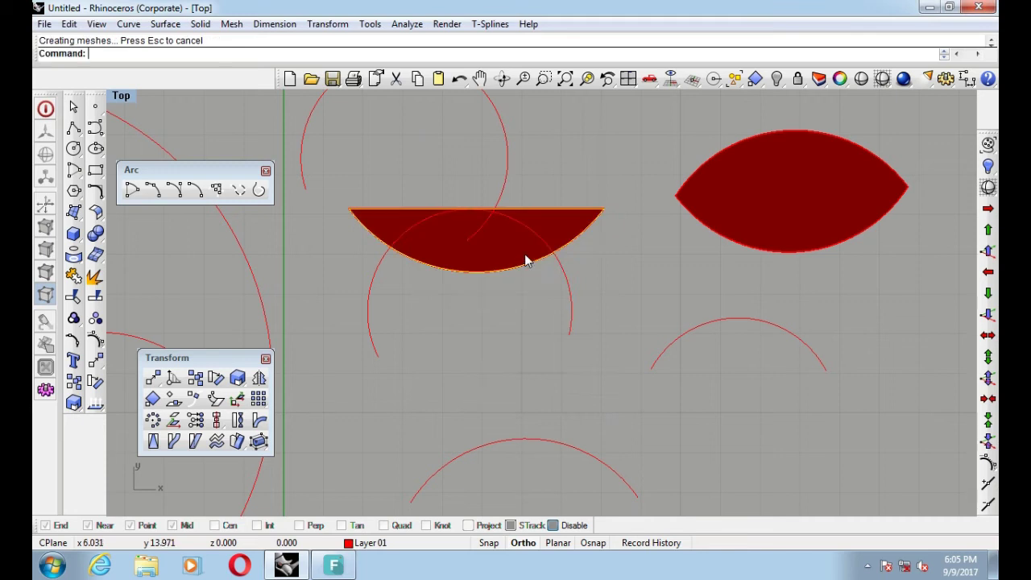
scroll(600, 244, down, 3)
click(522, 186)
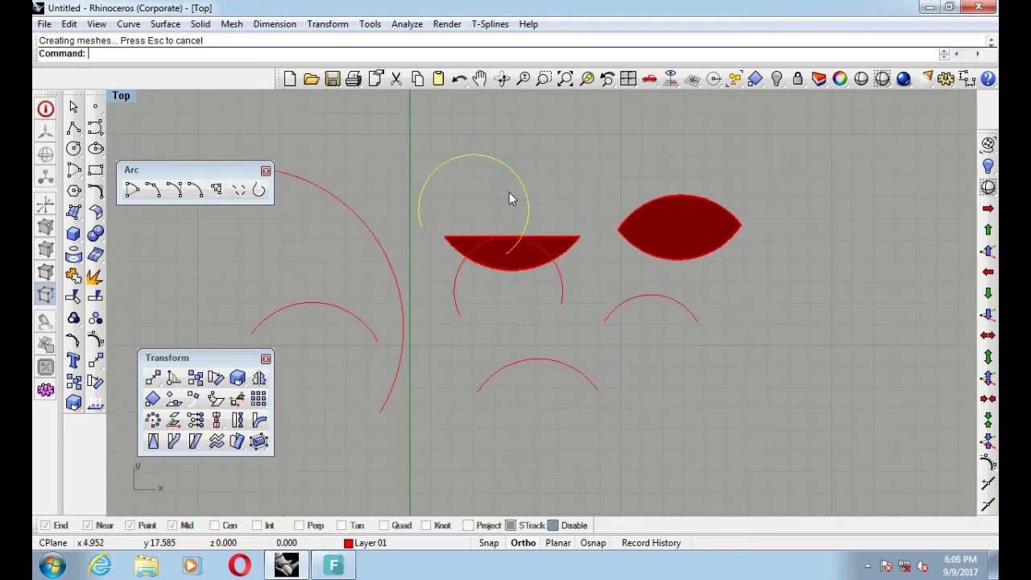
Offset the upper arc inward to create a smaller inner copy
click(95, 211)
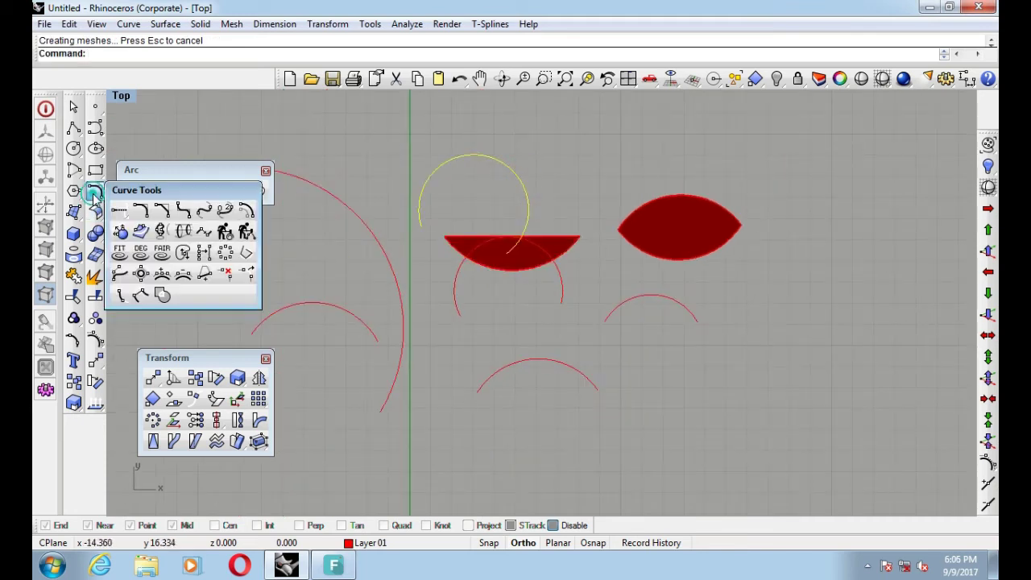
click(246, 202)
scroll(495, 184, up, 1)
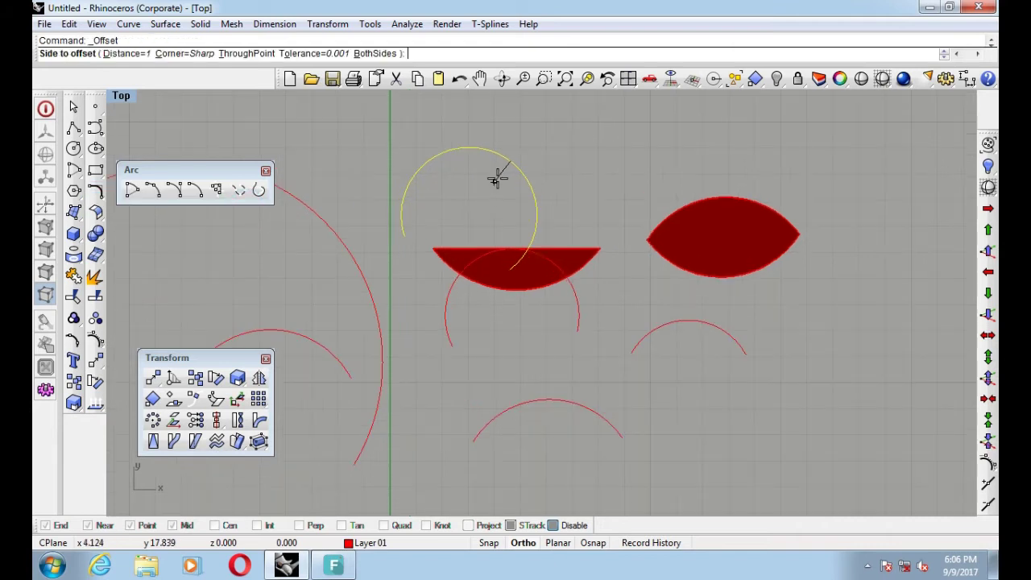
click(497, 178)
shift+click(518, 167)
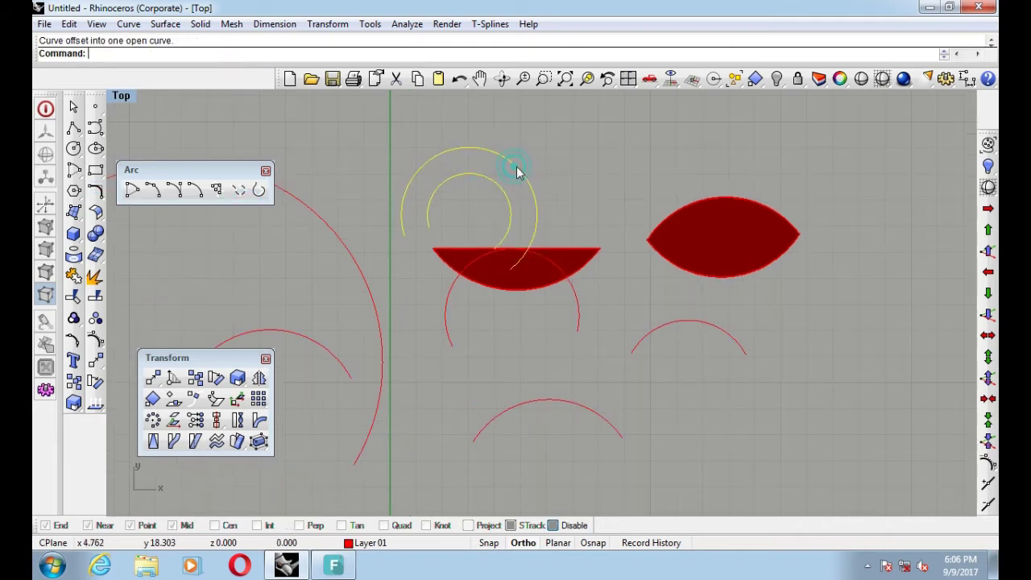
scroll(425, 221, up, 2)
Draw two connecting curves joining the inner and outer arc ends
click(96, 148)
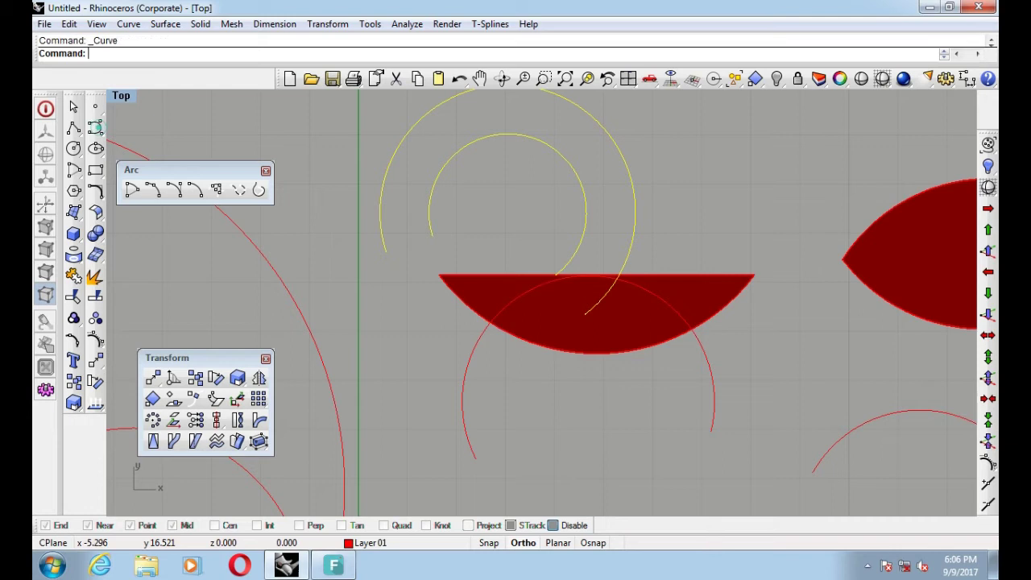
scroll(432, 230, up, 1)
click(432, 239)
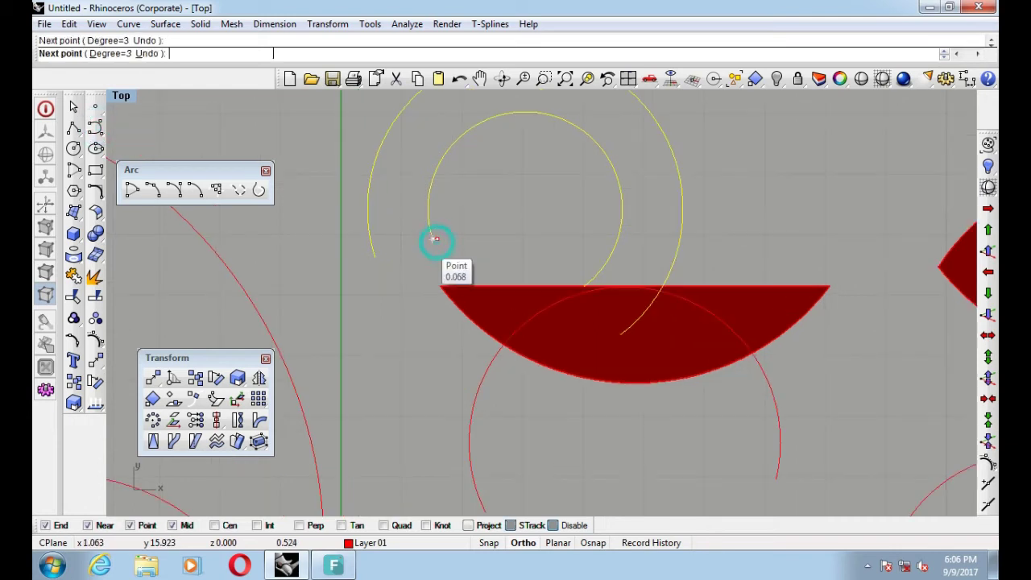
click(376, 257)
key(Return)
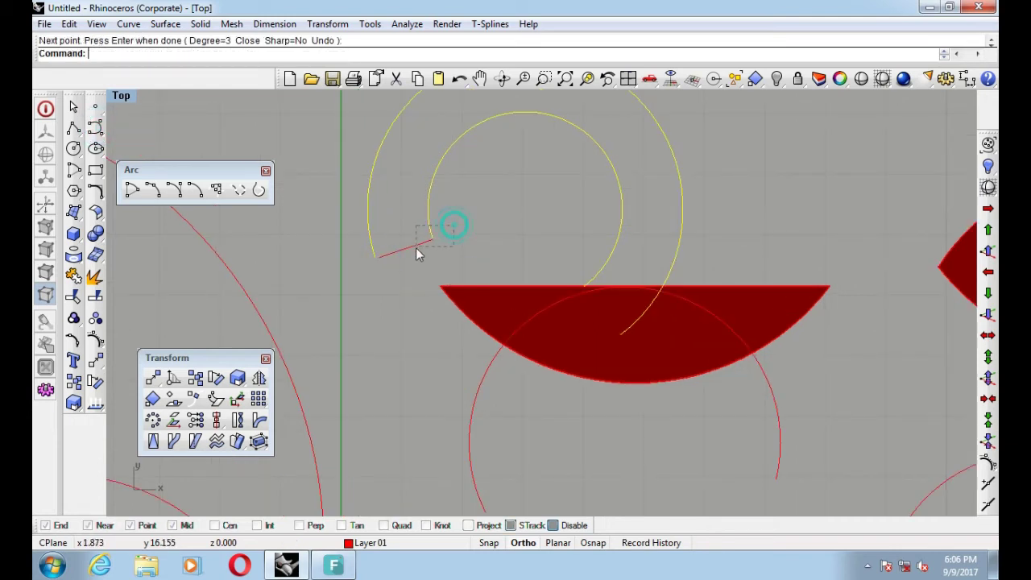
scroll(394, 254, up, 1)
key(Return)
scroll(366, 256, up, 1)
click(357, 261)
click(485, 215)
key(Return)
click(477, 225)
scroll(338, 266, down, 2)
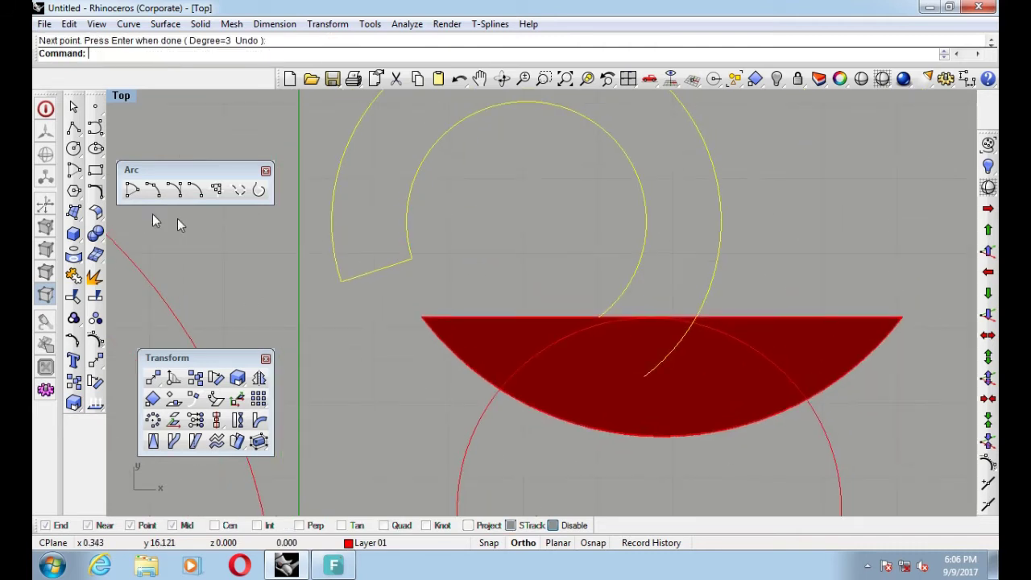
Sweep2 a surface along both arcs to form the red hook-shaped band
click(73, 211)
click(184, 241)
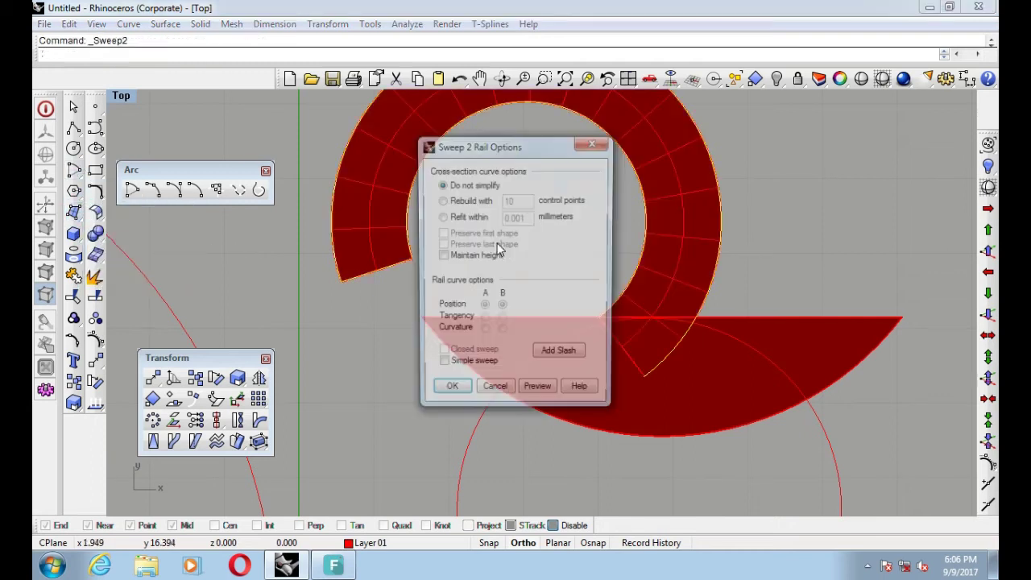
click(450, 393)
scroll(601, 287, down, 5)
click(691, 227)
right_drag(651, 355, 598, 320)
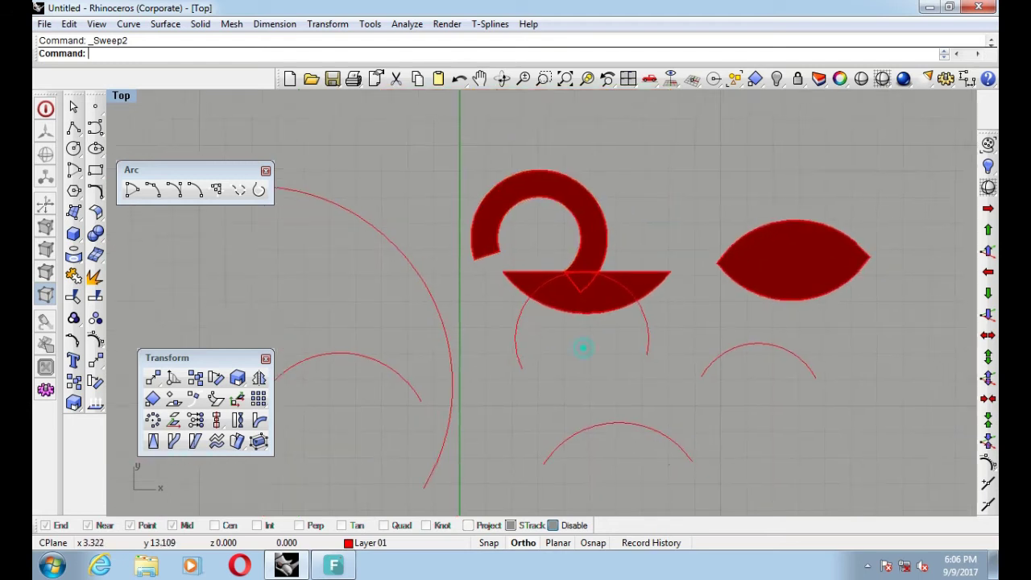
click(628, 312)
scroll(629, 313, up, 4)
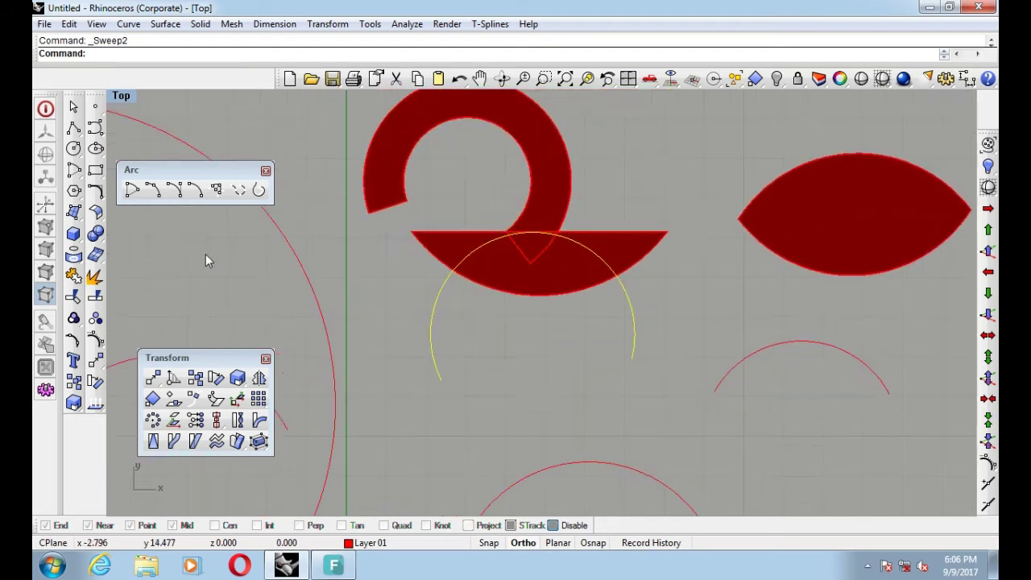
Offset the arc under the half-disc outward and inward into concentric copies
click(95, 191)
drag(144, 196, 188, 237)
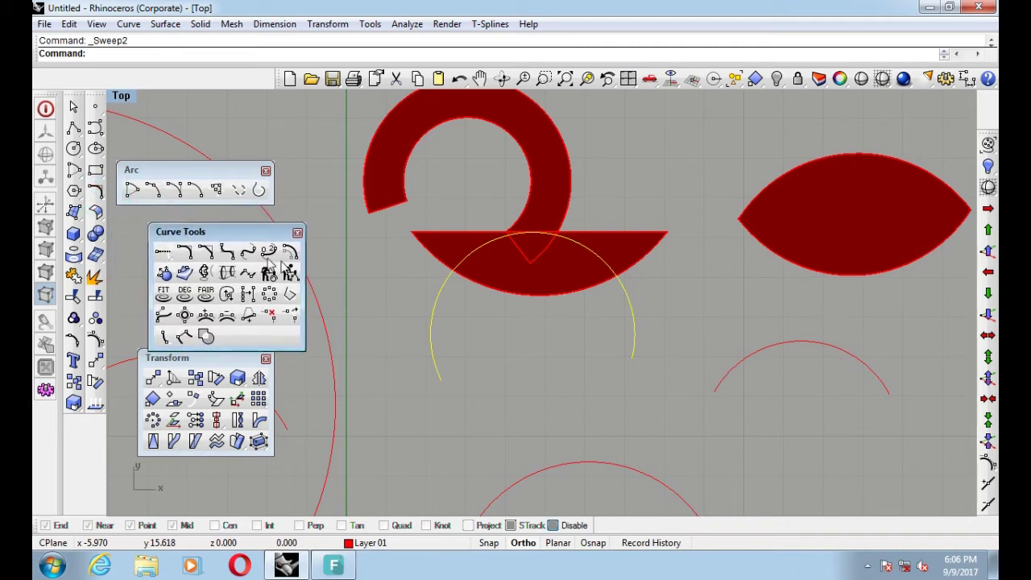
click(289, 251)
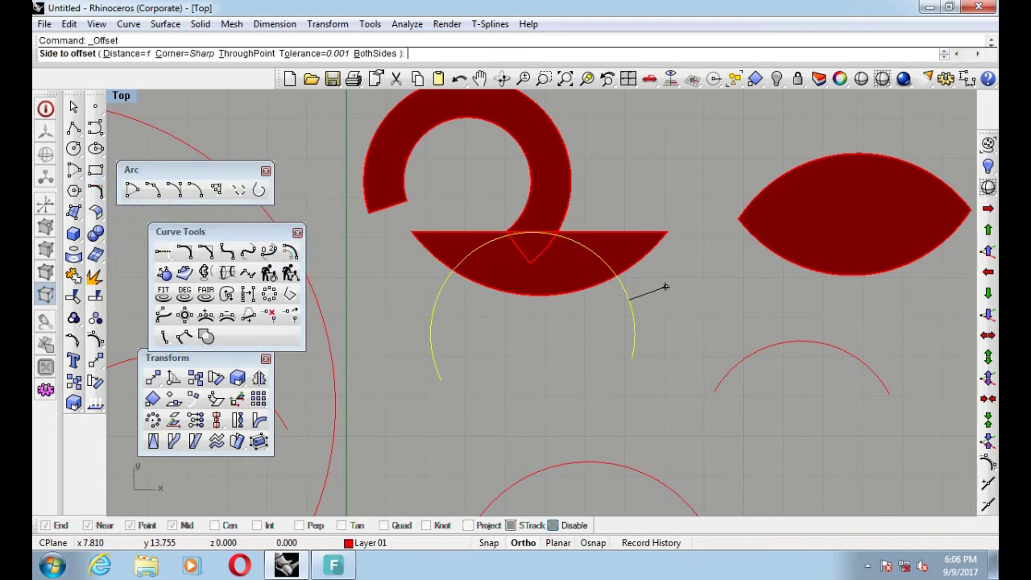
click(665, 287)
right_click(623, 318)
click(589, 325)
Add a MeanCurve arc midway between the outer offset and the original middle arc
click(593, 333)
shift+click(673, 320)
click(672, 314)
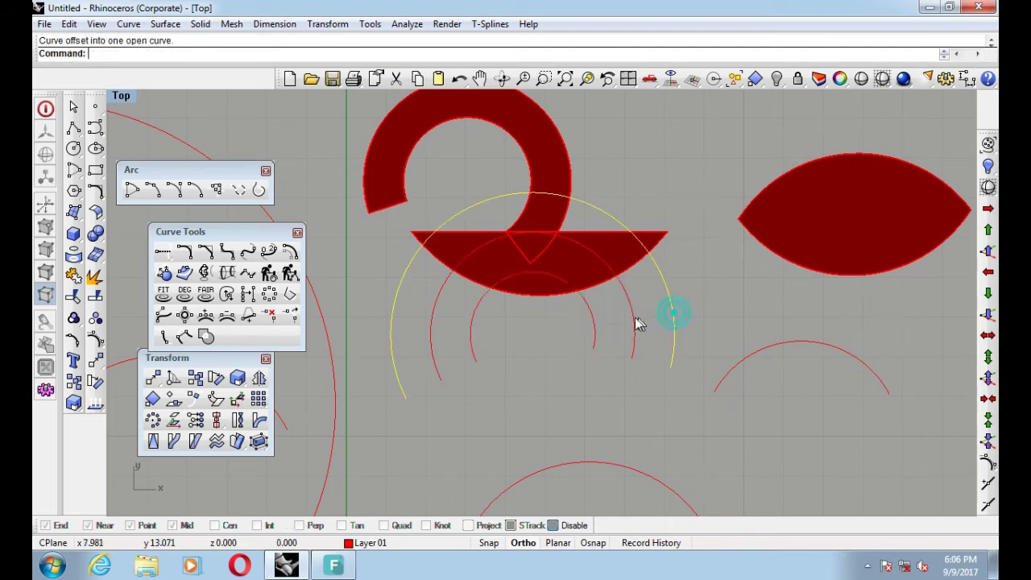
shift+click(633, 323)
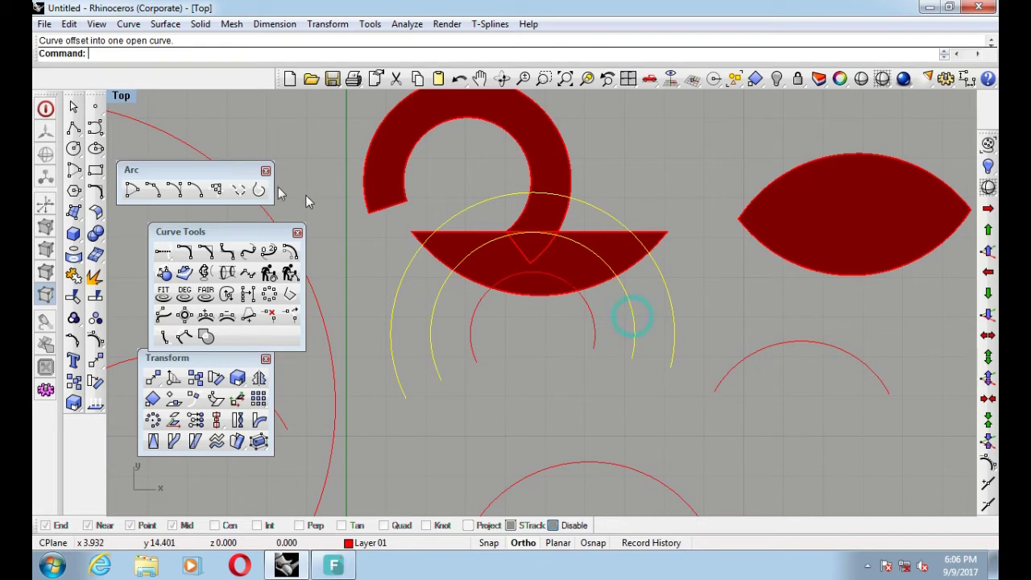
click(99, 131)
click(246, 169)
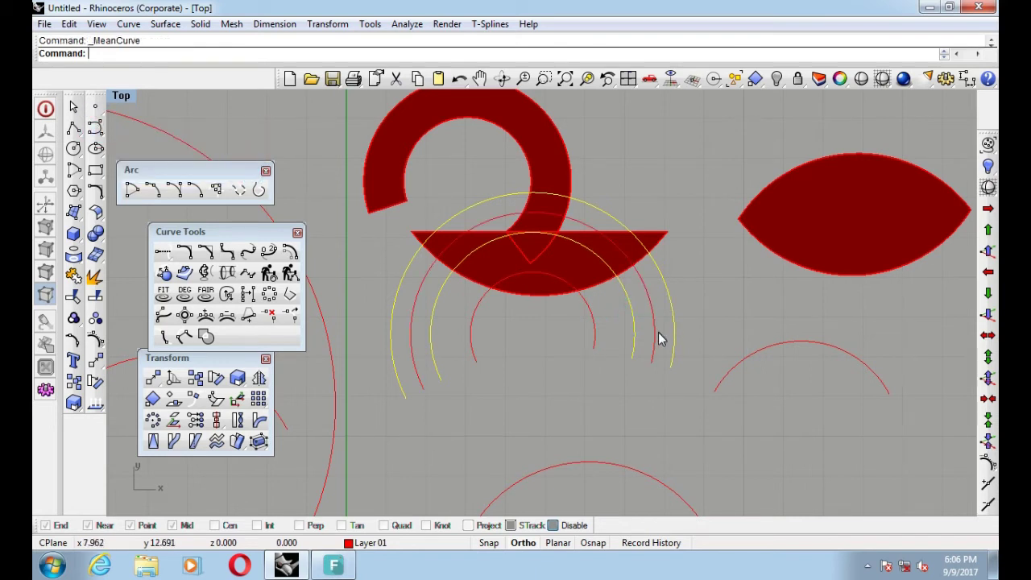
scroll(640, 352, down, 3)
scroll(506, 329, up, 2)
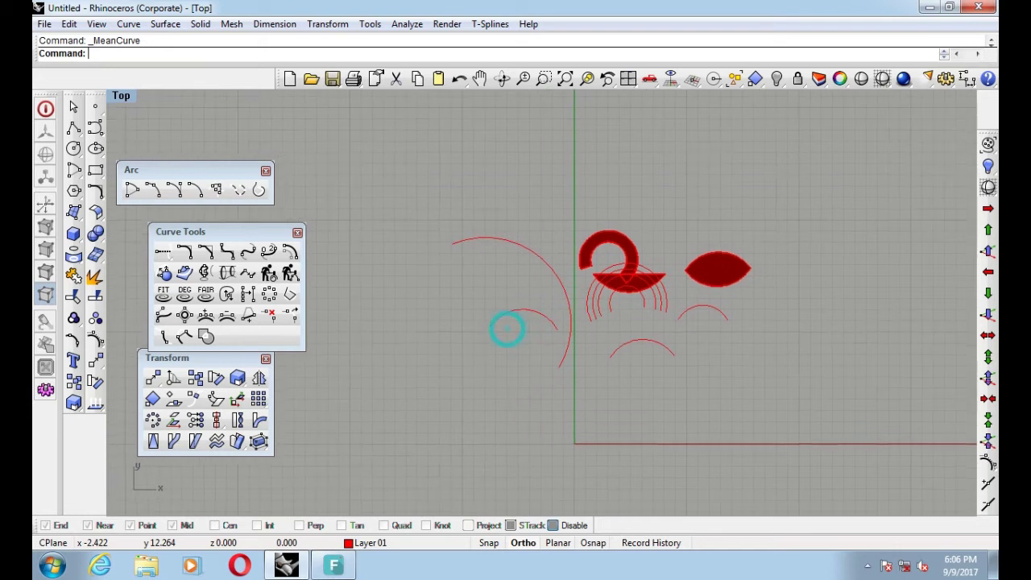
scroll(628, 296, up, 2)
scroll(628, 296, up, 1)
scroll(612, 269, up, 1)
Move the large left arc toward the centre of the sketch
click(614, 266)
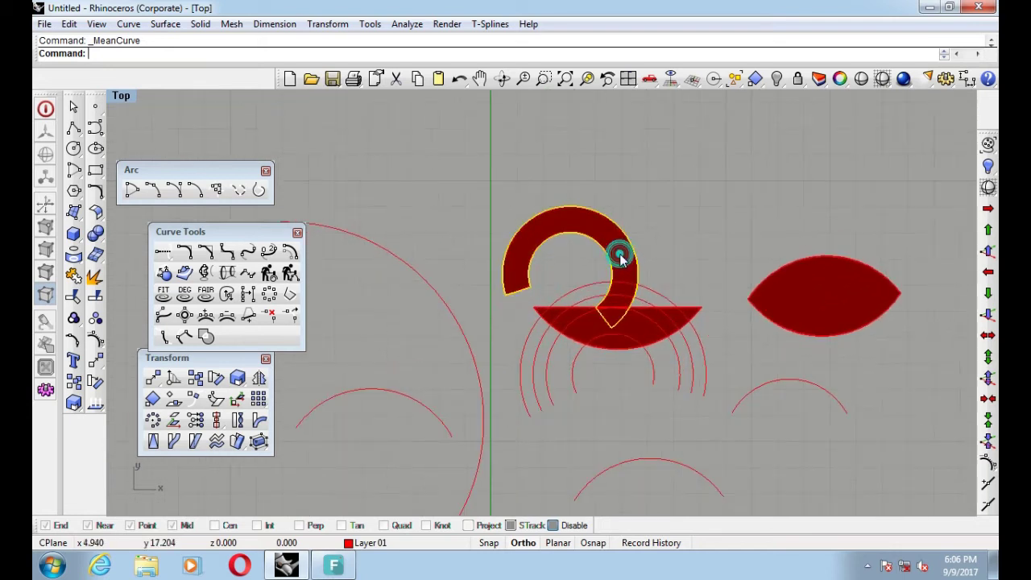
scroll(614, 284, up, 1)
right_drag(614, 284, 617, 267)
click(434, 252)
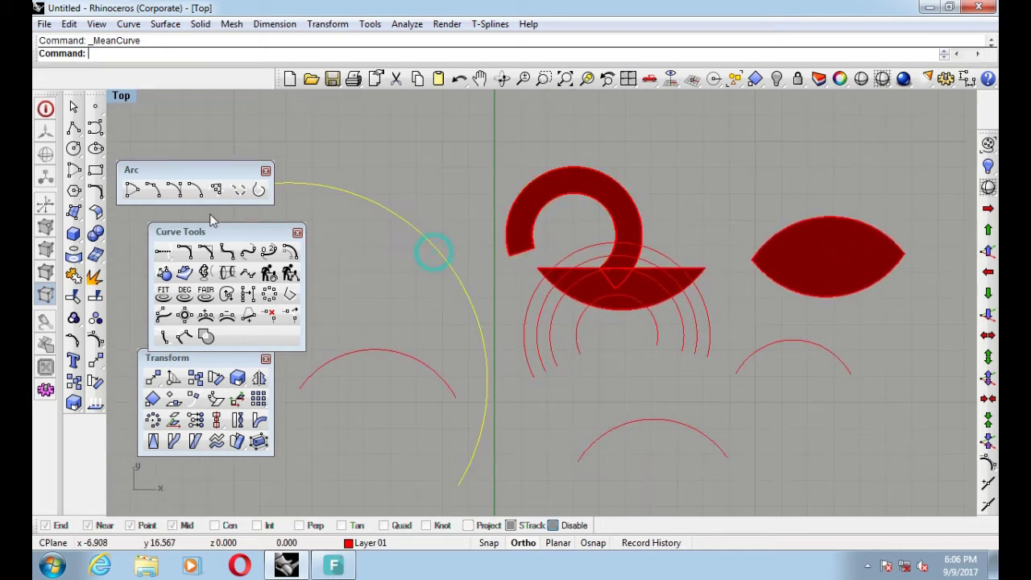
right_drag(354, 253, 479, 239)
click(458, 233)
click(132, 189)
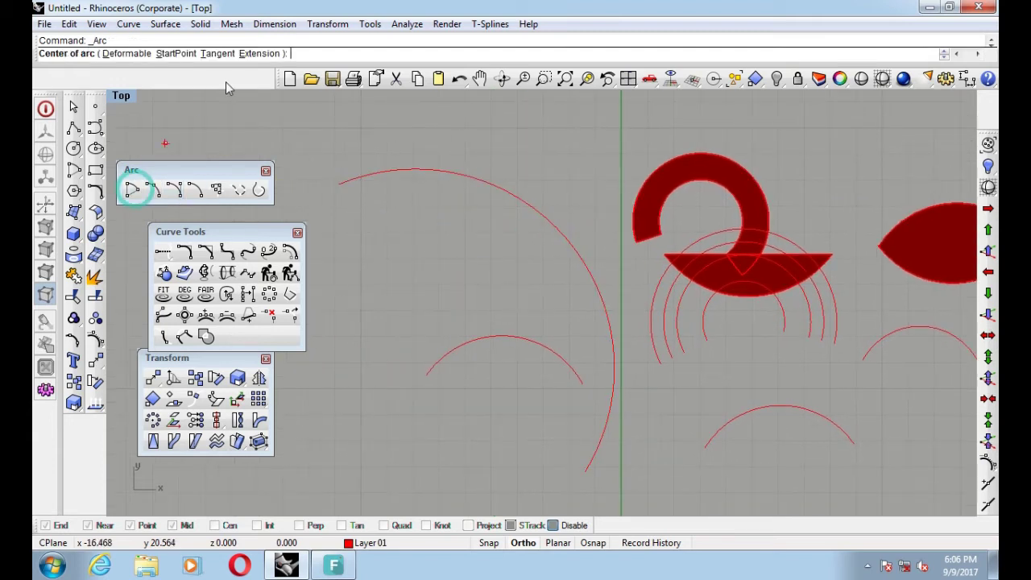
Draw a 3-point arc between the large arc's upper and lower ends to close the crescent
click(180, 55)
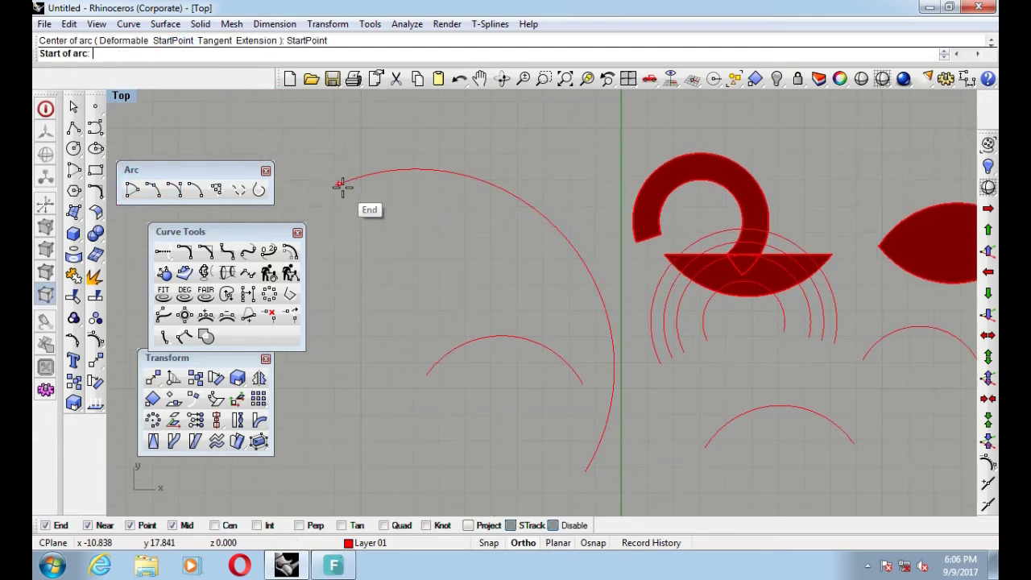
click(339, 184)
scroll(425, 278, down, 1)
scroll(424, 277, down, 1)
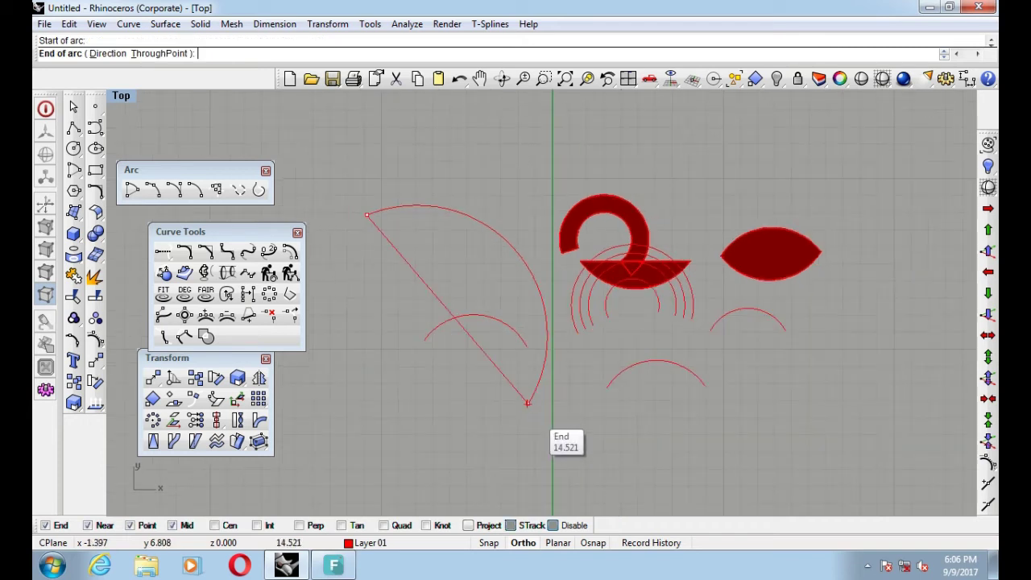
click(527, 403)
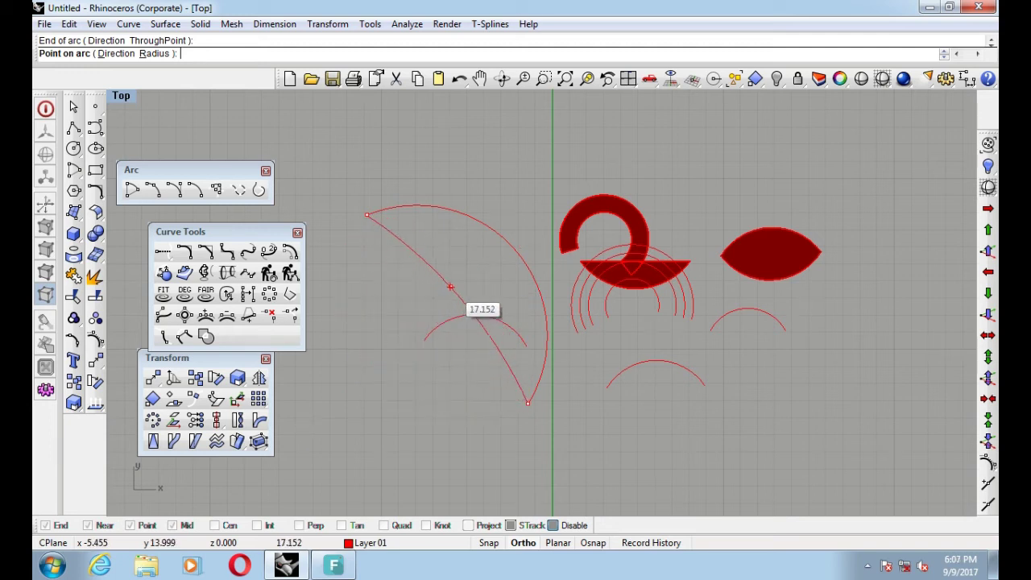
click(472, 273)
Fill the crescent outline with a Patch surface
click(478, 271)
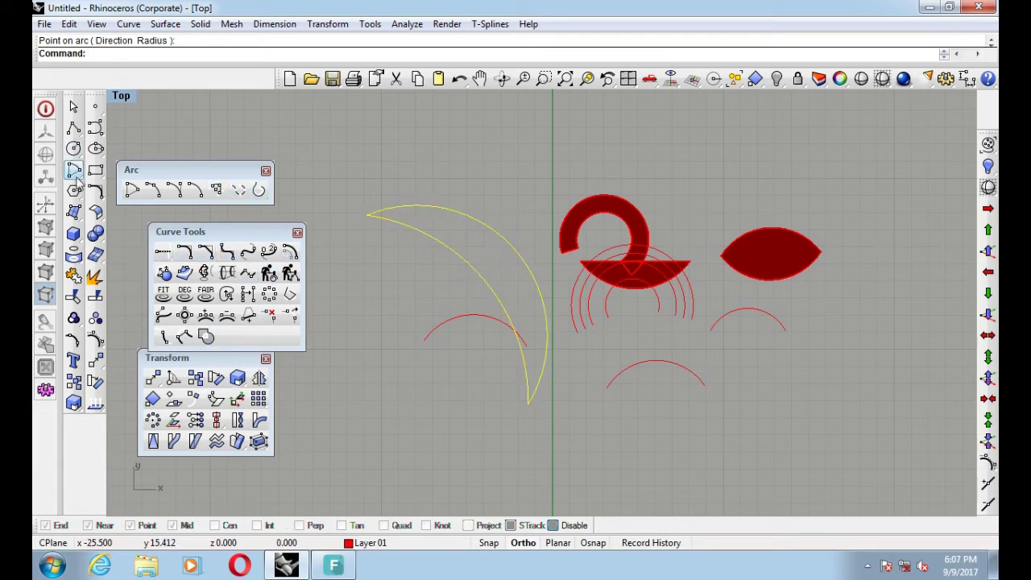
click(77, 211)
click(142, 254)
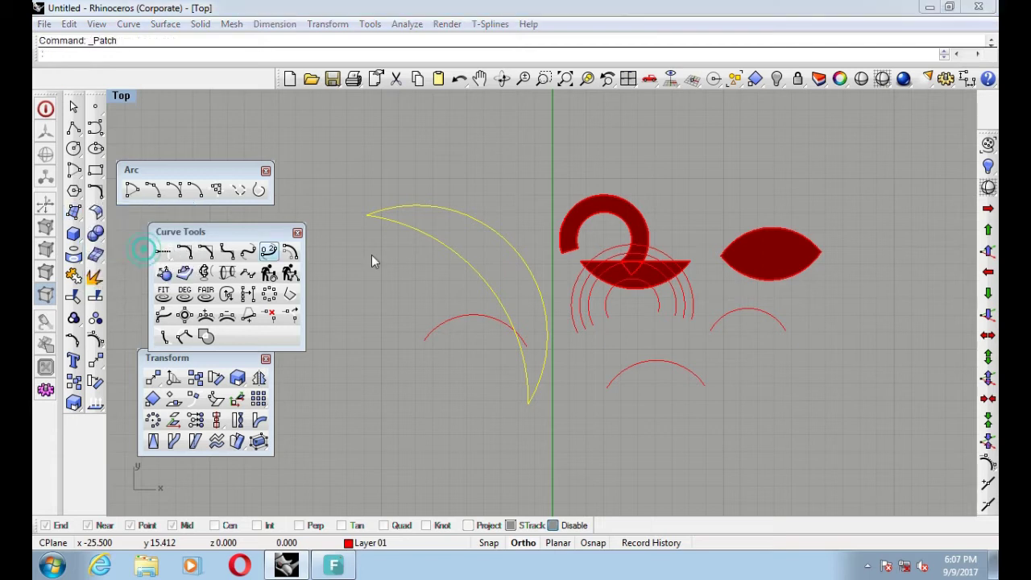
key(Return)
Maximize the Perspective view, orbit toward the red surfaces, and select an overlapping concentric arc
scroll(505, 289, up, 4)
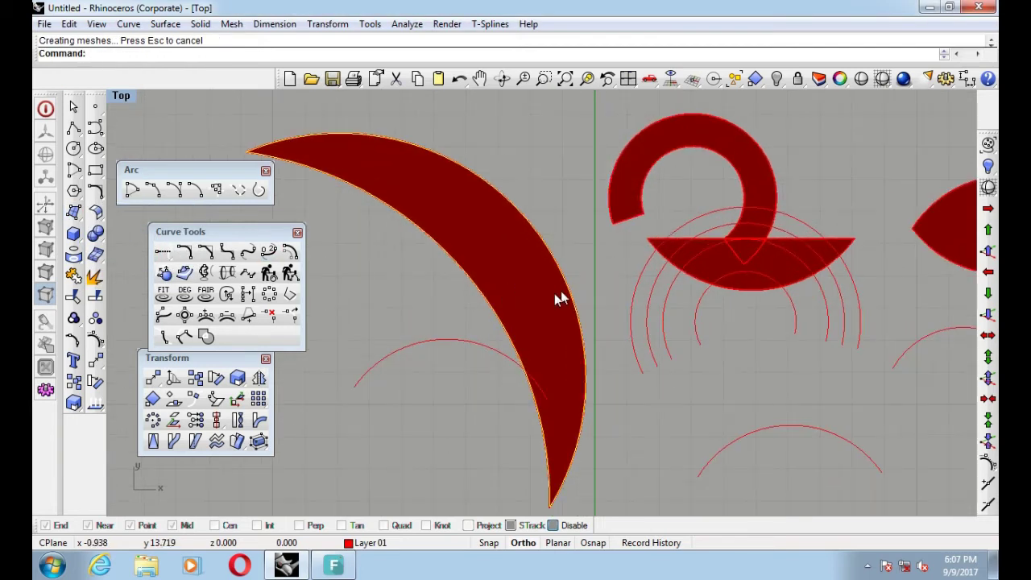
key(ctrl+F4)
scroll(564, 306, up, 3)
mouse_move(586, 314)
right_down()
mouse_move(460, 287)
mouse_move(796, 295)
right_up()
scroll(722, 333, up, 3)
click(711, 329)
click(727, 333)
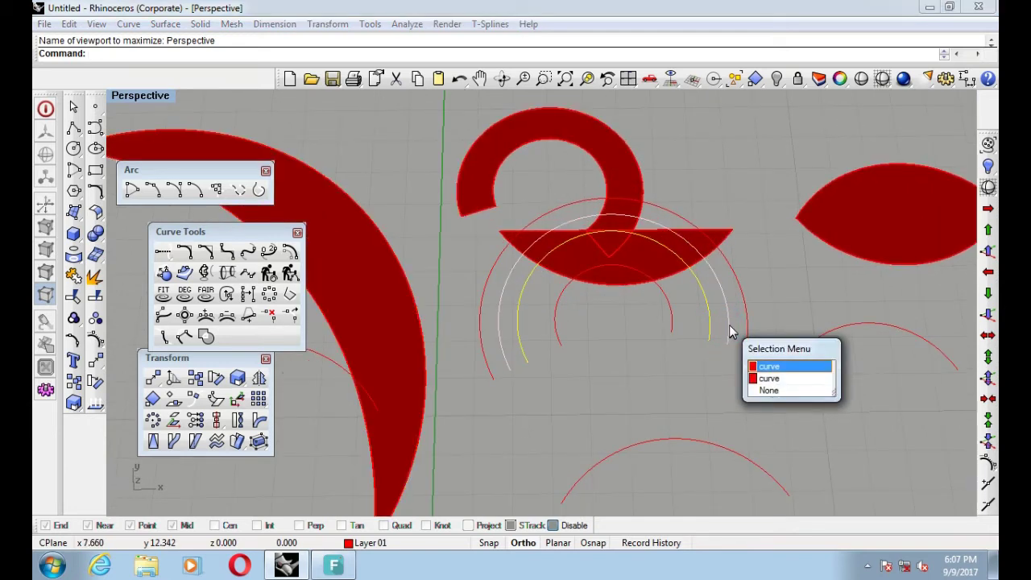
Delete the extra arc and select the two remaining concentric arcs
key(Delete)
mouse_move(718, 380)
right_down()
mouse_move(661, 333)
mouse_move(483, 284)
mouse_move(585, 323)
mouse_move(556, 298)
mouse_move(553, 331)
mouse_move(671, 330)
mouse_move(550, 279)
mouse_move(665, 360)
mouse_move(663, 352)
right_up()
scroll(483, 283, up, 3)
click(540, 221)
scroll(559, 331, up, 2)
click(662, 352)
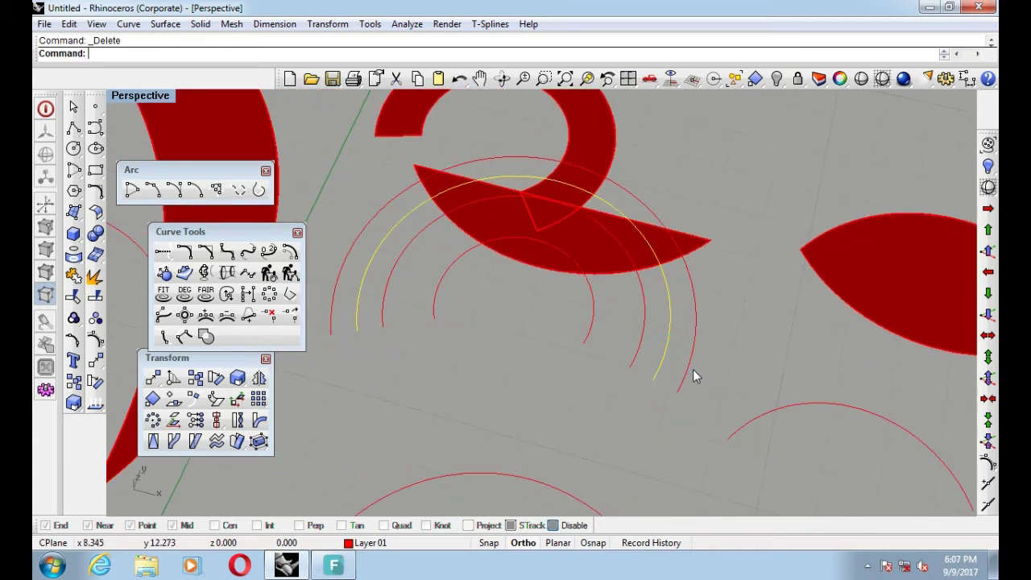
shift+click(689, 362)
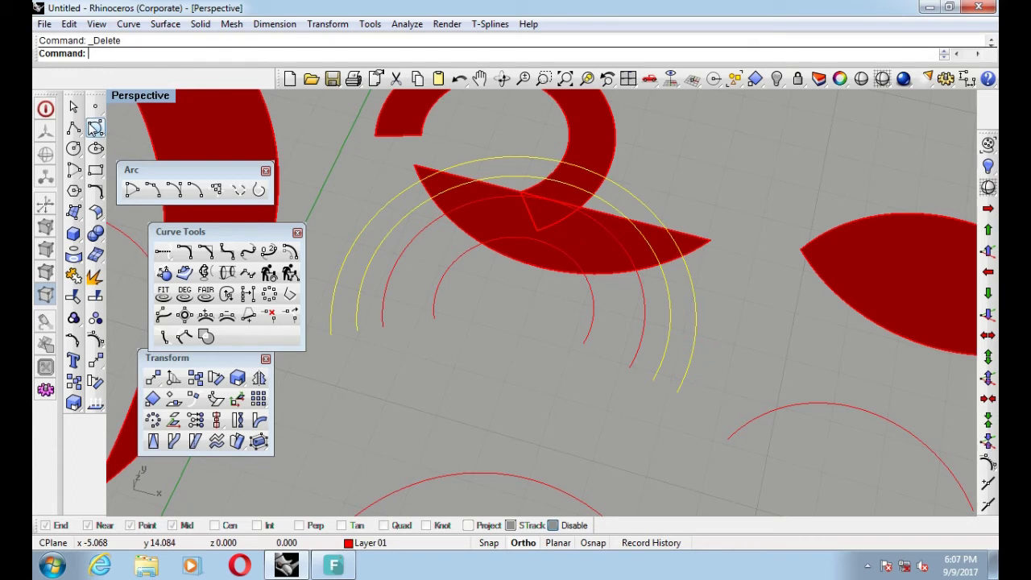
Draw a short straight line joining the lower ends of the two concentric arcs
click(95, 128)
scroll(644, 368, up, 1)
scroll(653, 379, up, 1)
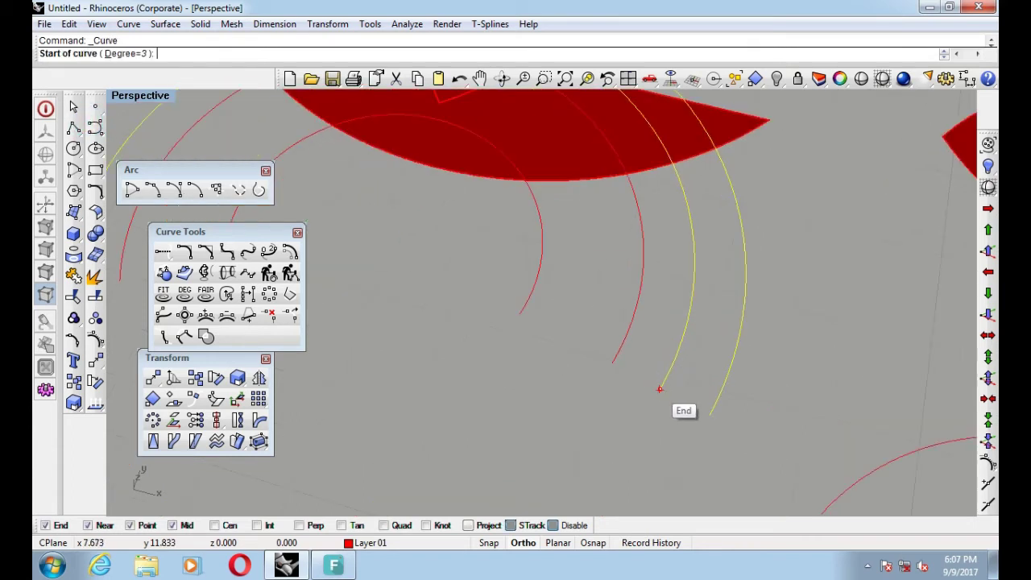
click(656, 389)
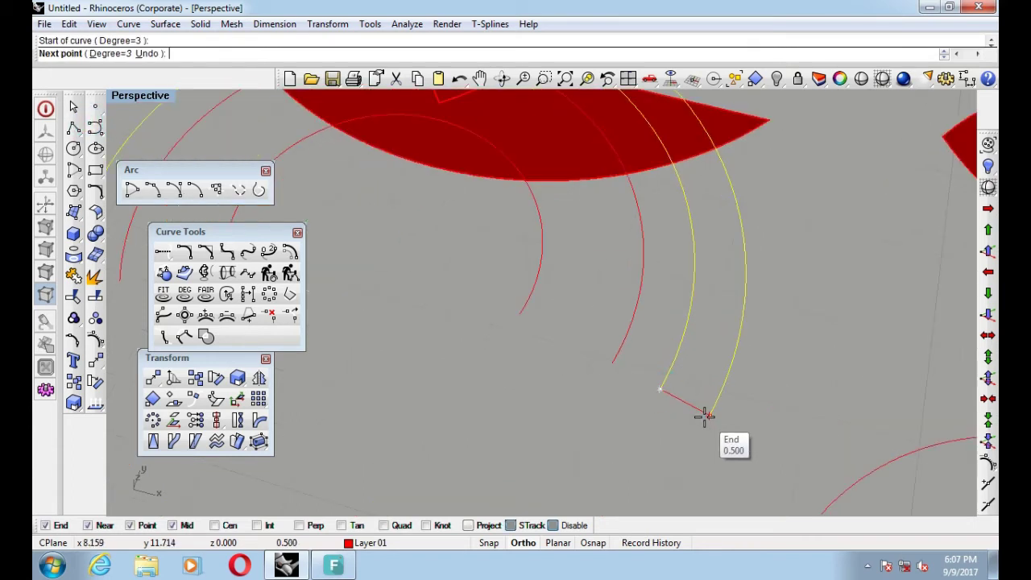
click(706, 419)
key(Return)
right_click(709, 418)
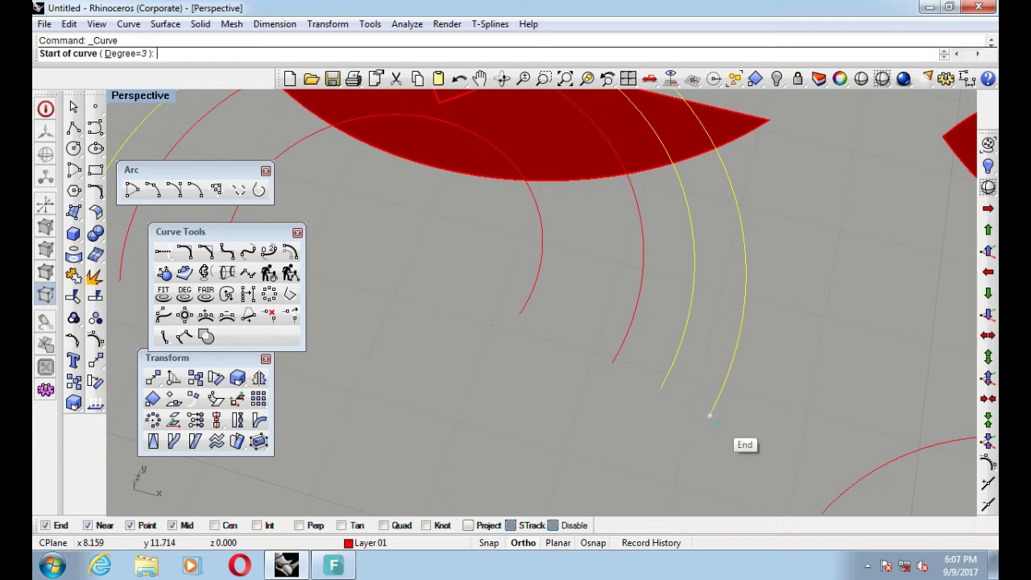
click(709, 416)
click(663, 389)
key(Return)
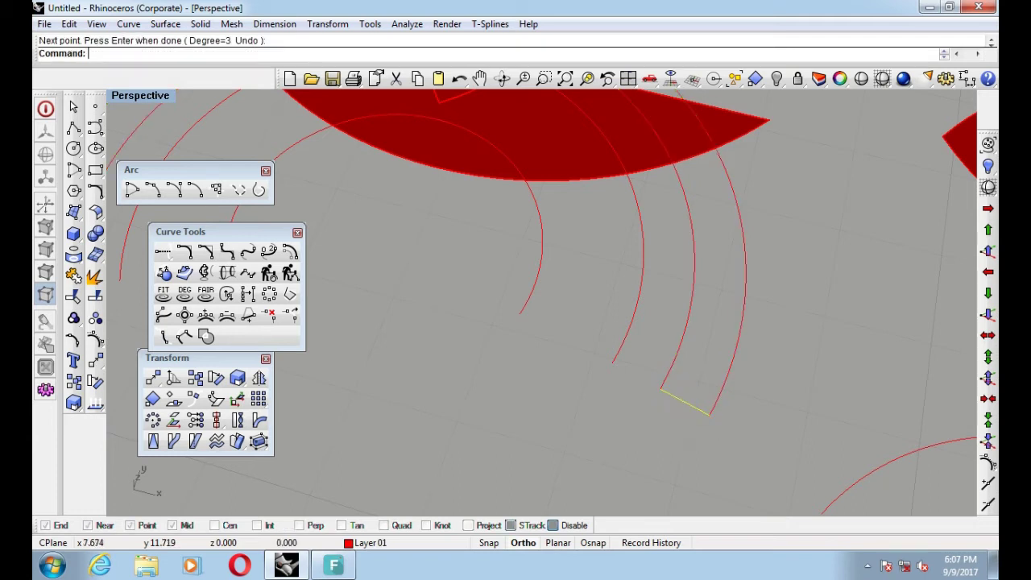
right_drag(655, 398, 739, 322)
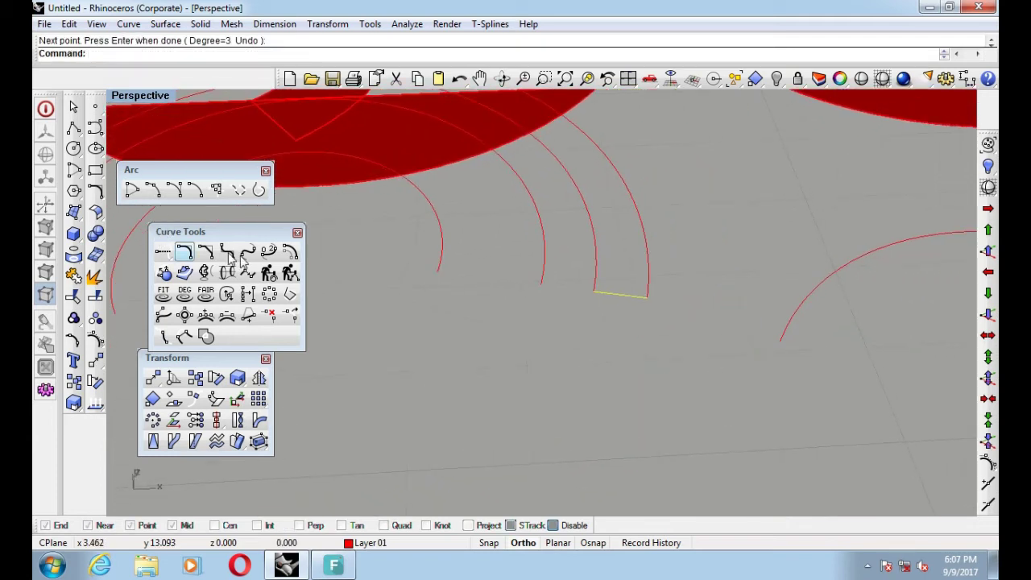
Rebuild the connecting line with 4 points and degree 3
click(271, 274)
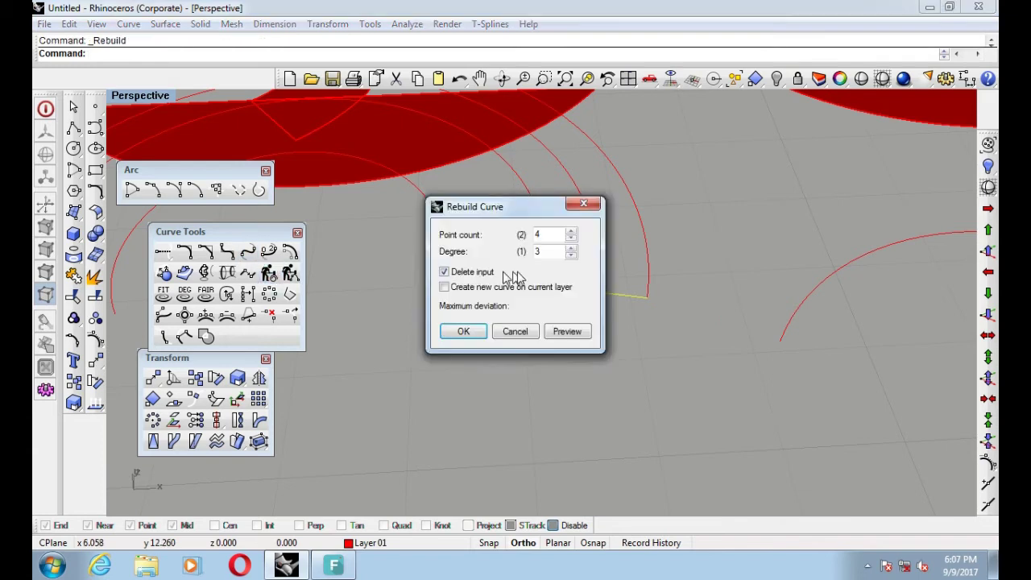
double_click(546, 233)
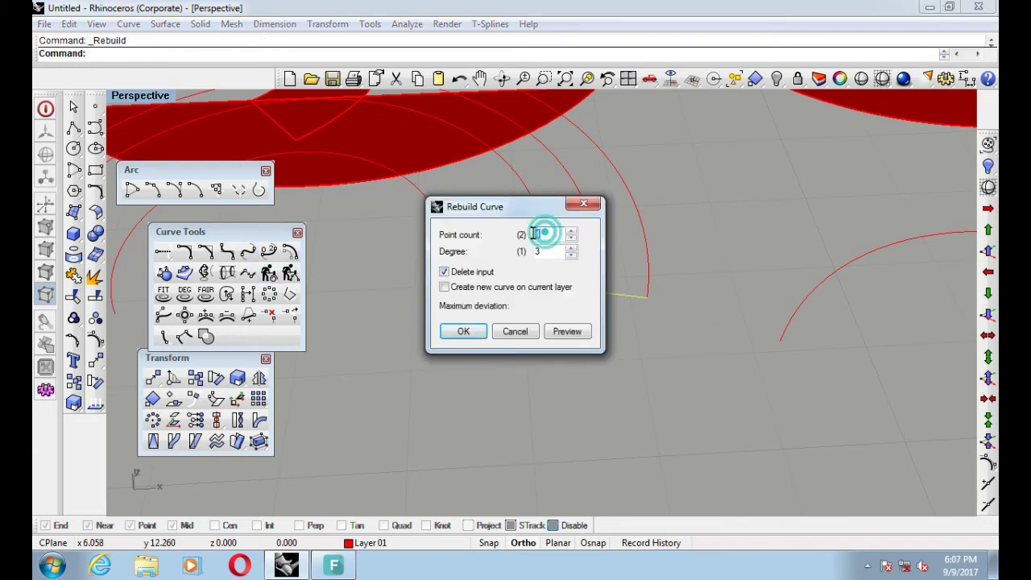
click(566, 332)
click(463, 331)
Show the line's control points and lift the middle two by 0,0,0.1 so it arches
click(619, 296)
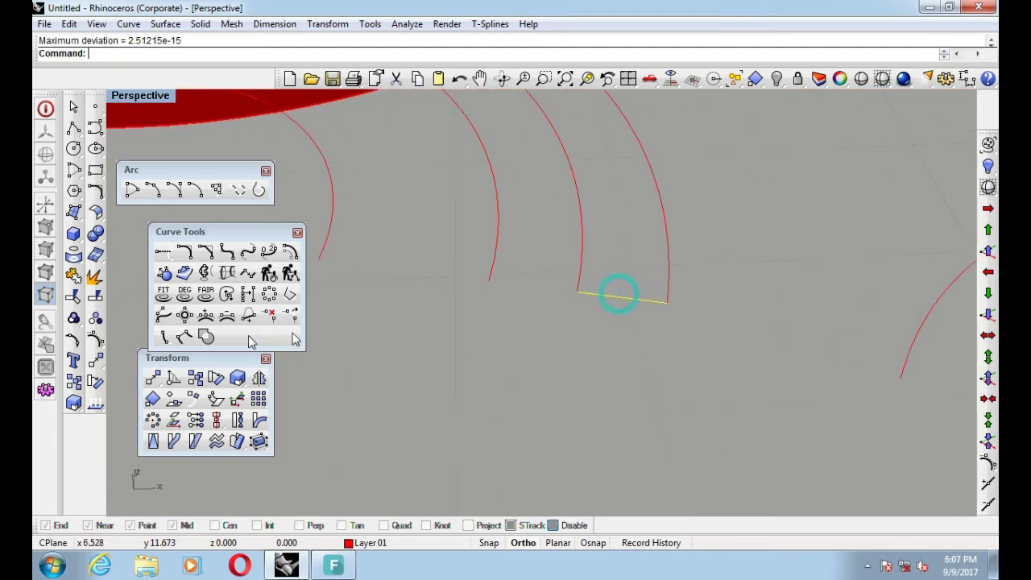
click(106, 340)
scroll(620, 318, up, 3)
drag(678, 239, 679, 239)
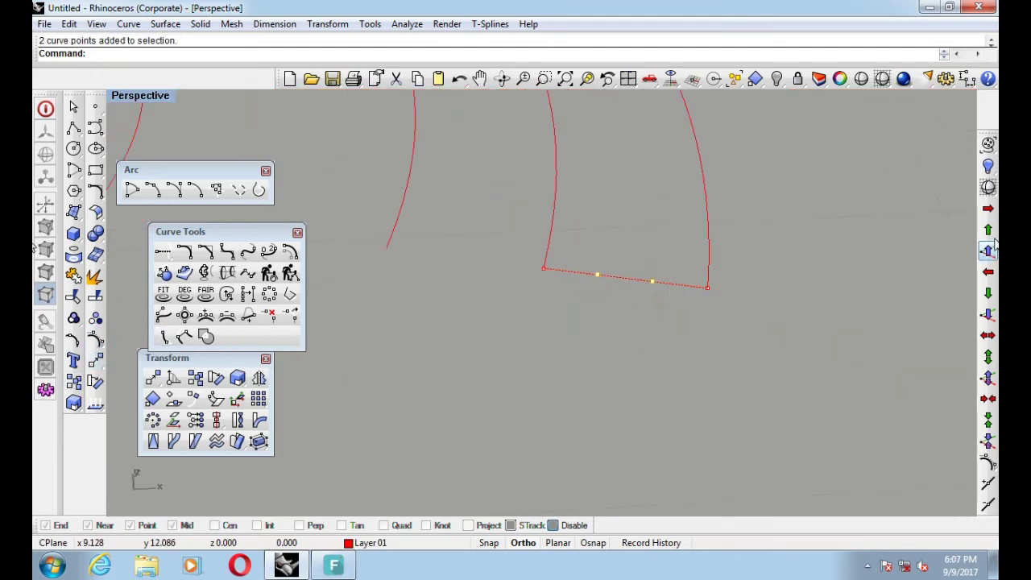
click(989, 252)
mouse_move(596, 306)
right_down()
mouse_move(621, 223)
mouse_move(634, 248)
right_up()
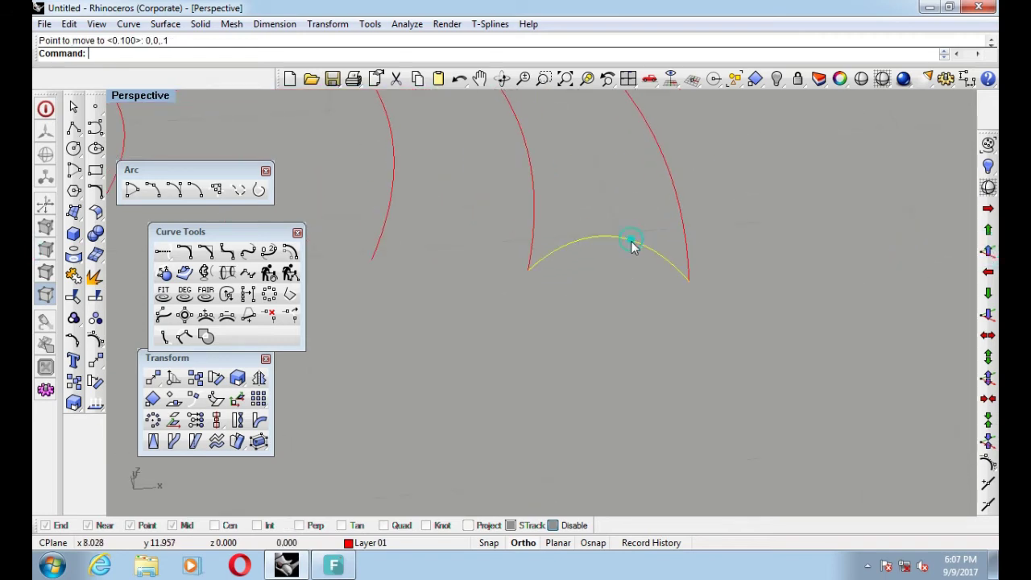
click(74, 170)
Draw a 3-point arc between the curve ends as the arched cross-section
click(180, 53)
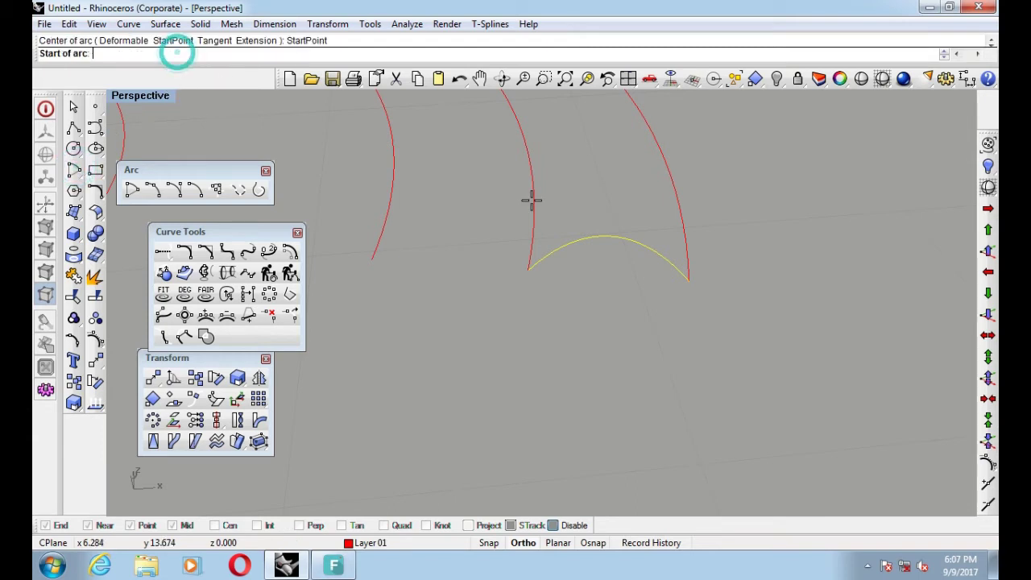
click(528, 269)
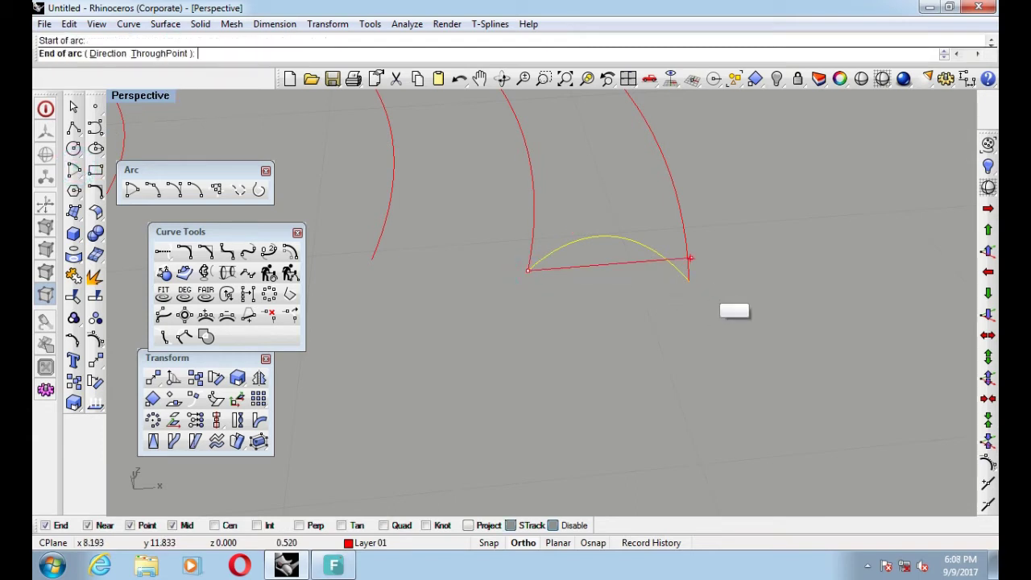
click(689, 282)
click(608, 241)
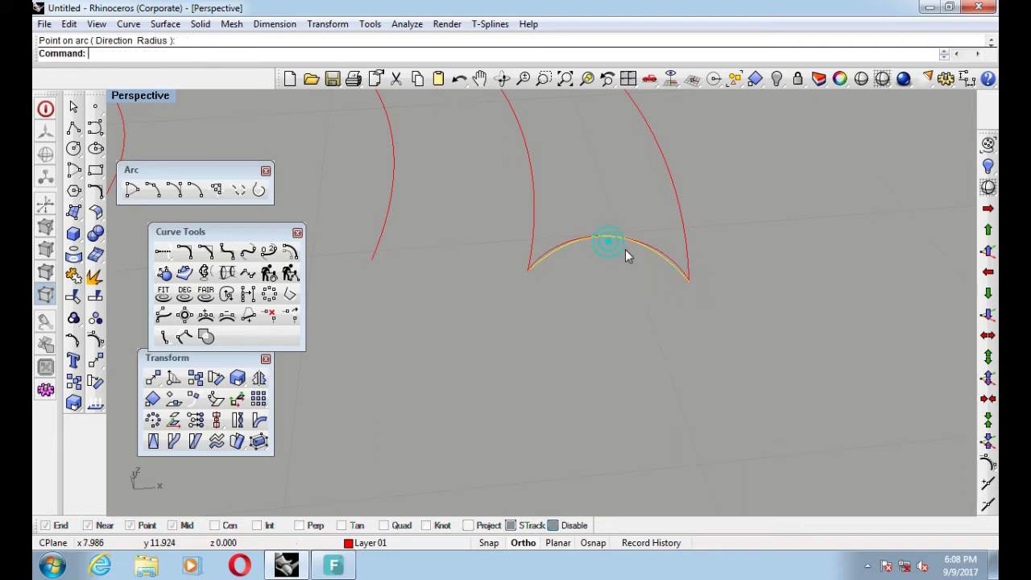
Sweep the arc along the two concentric rail arcs with Sweep 2 Rails
click(636, 242)
drag(709, 193, 583, 274)
right_drag(583, 274, 226, 233)
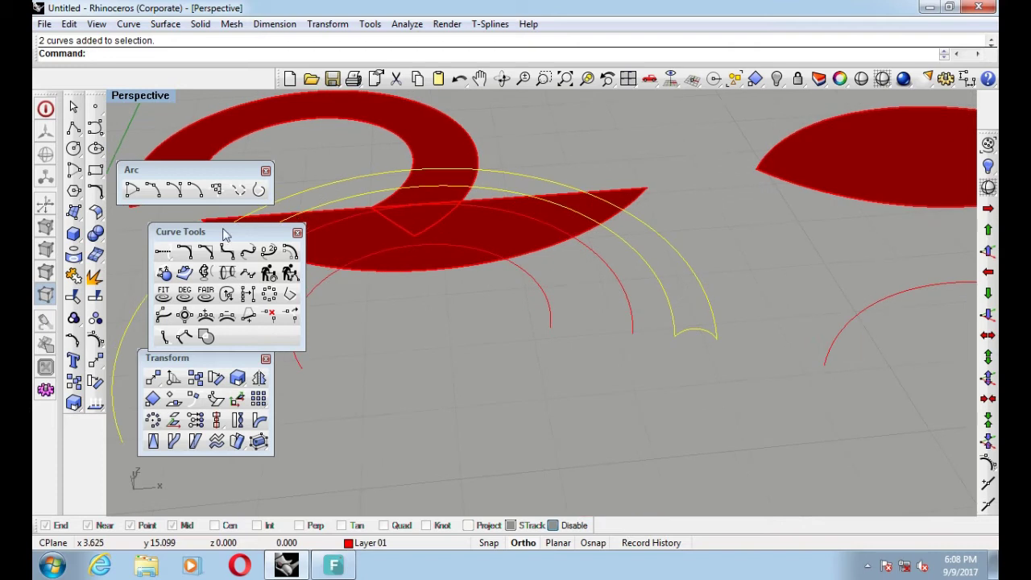
click(75, 211)
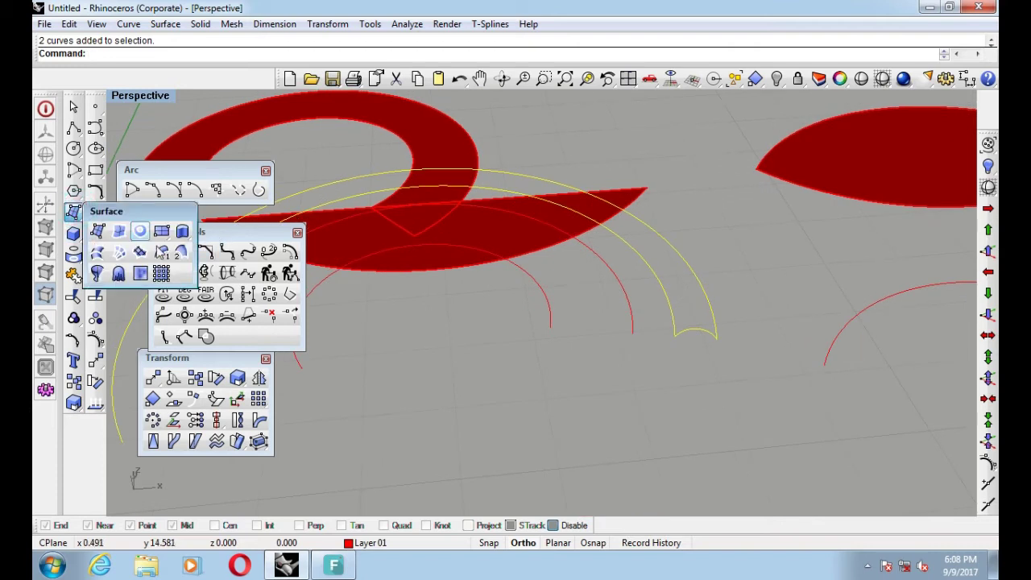
click(172, 253)
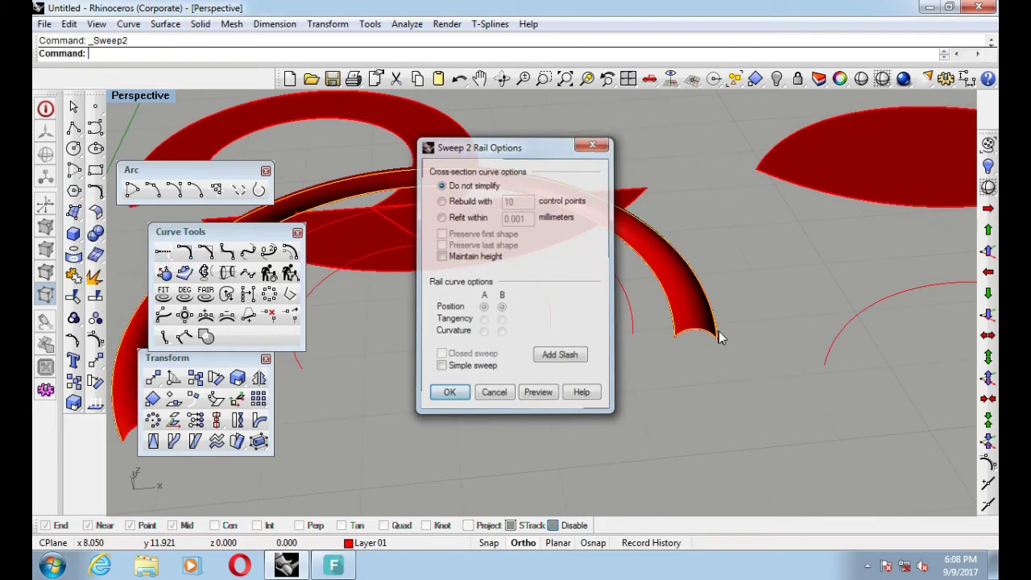
key(Return)
Orbit around the new tube and select the flat C-shaped surface
mouse_move(674, 284)
right_down()
mouse_move(497, 230)
mouse_move(690, 341)
mouse_move(555, 349)
mouse_move(564, 306)
mouse_move(697, 225)
mouse_move(582, 300)
mouse_move(725, 317)
mouse_move(749, 301)
right_up()
click(750, 301)
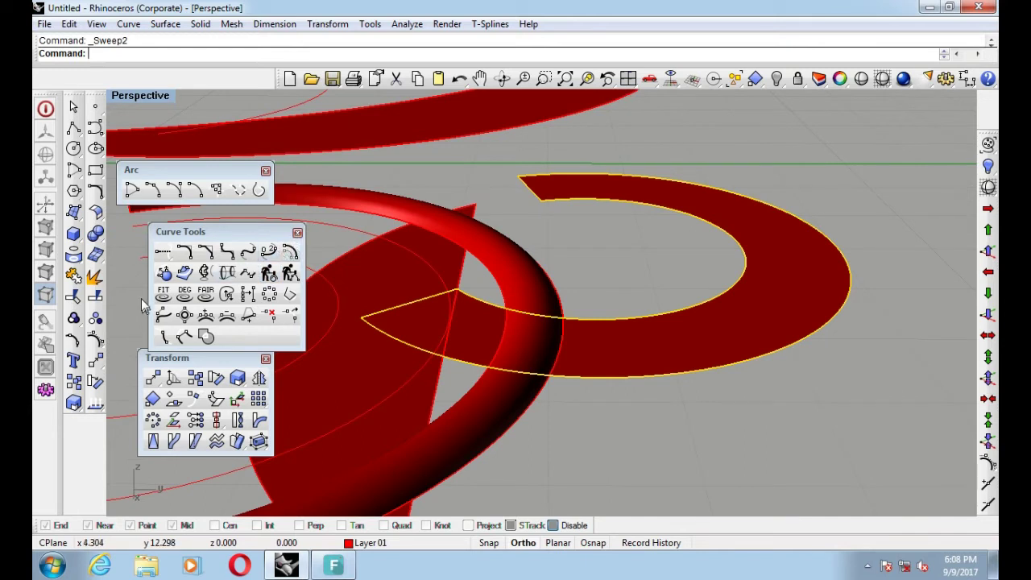
mouse_move(844, 283)
right_down()
mouse_move(860, 309)
mouse_move(727, 297)
right_up()
scroll(860, 308, up, 3)
scroll(452, 250, down, 2)
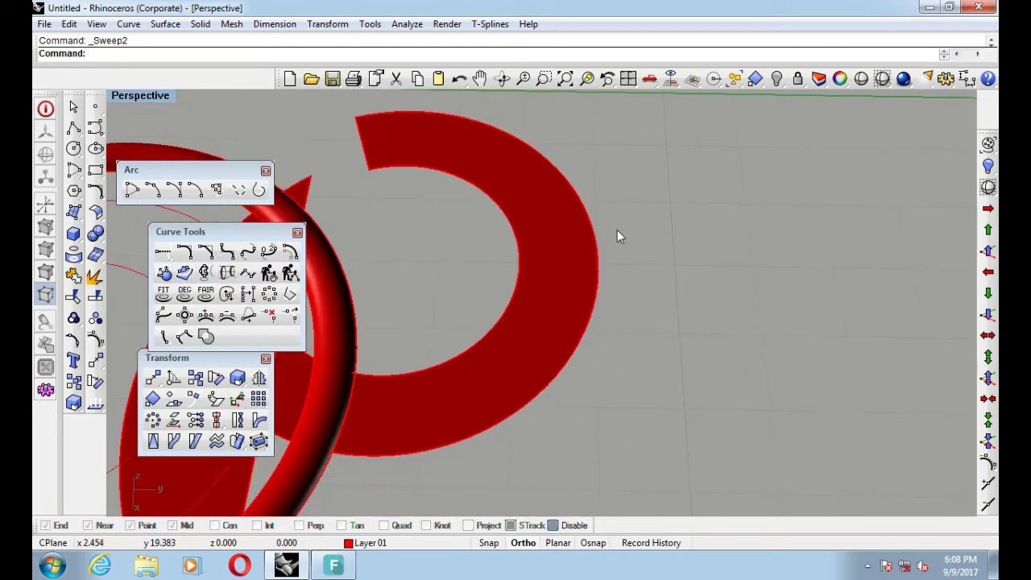
Offset the ring's outer edge 0.5 inward along the C-shaped ring surface
click(593, 232)
key(Return)
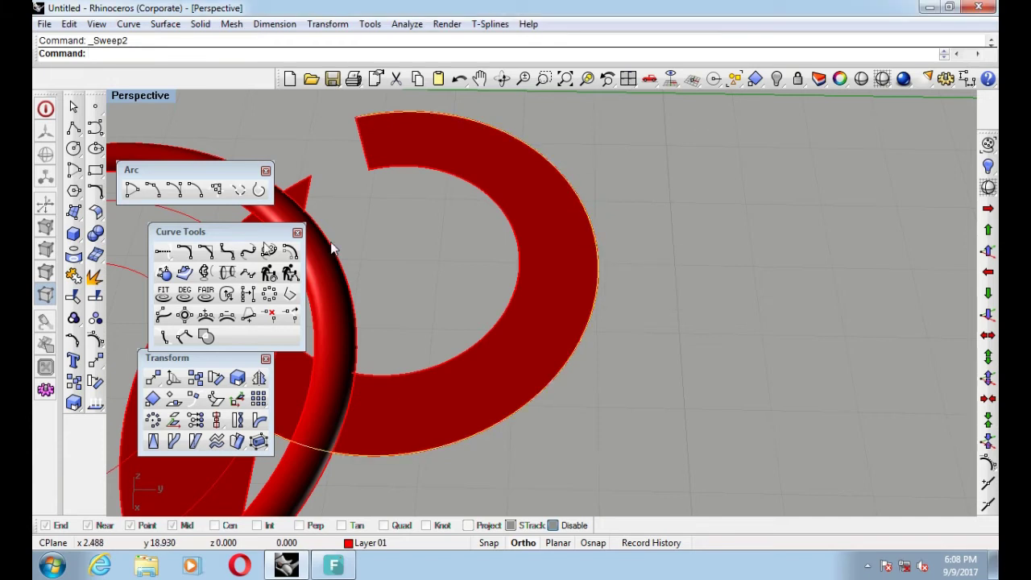
click(184, 274)
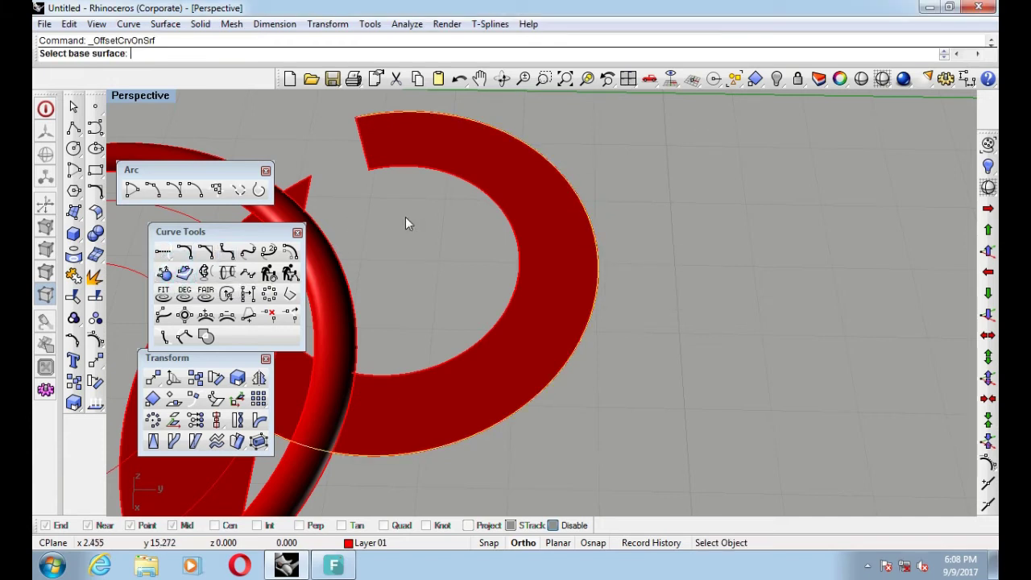
click(561, 242)
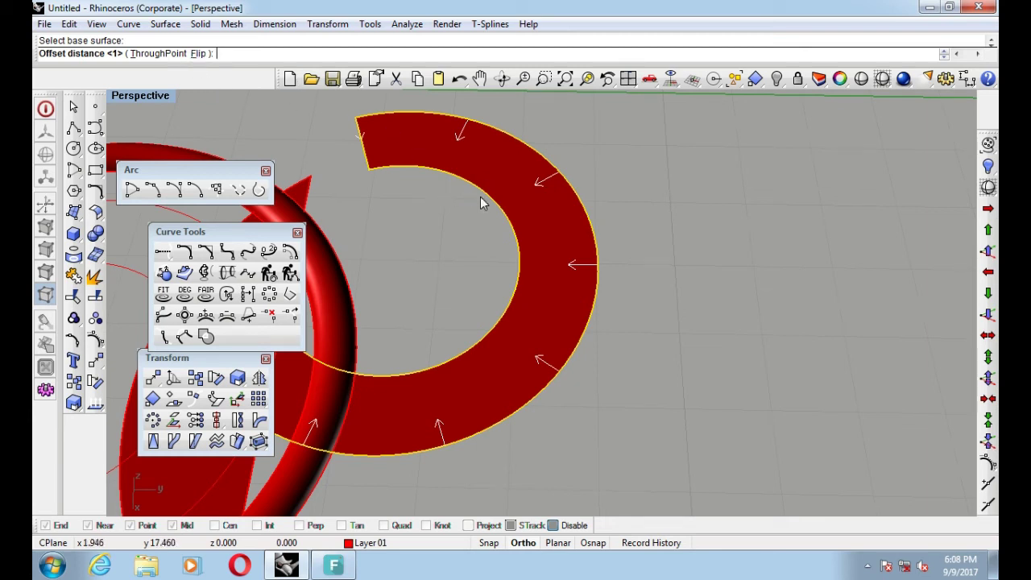
key(Return)
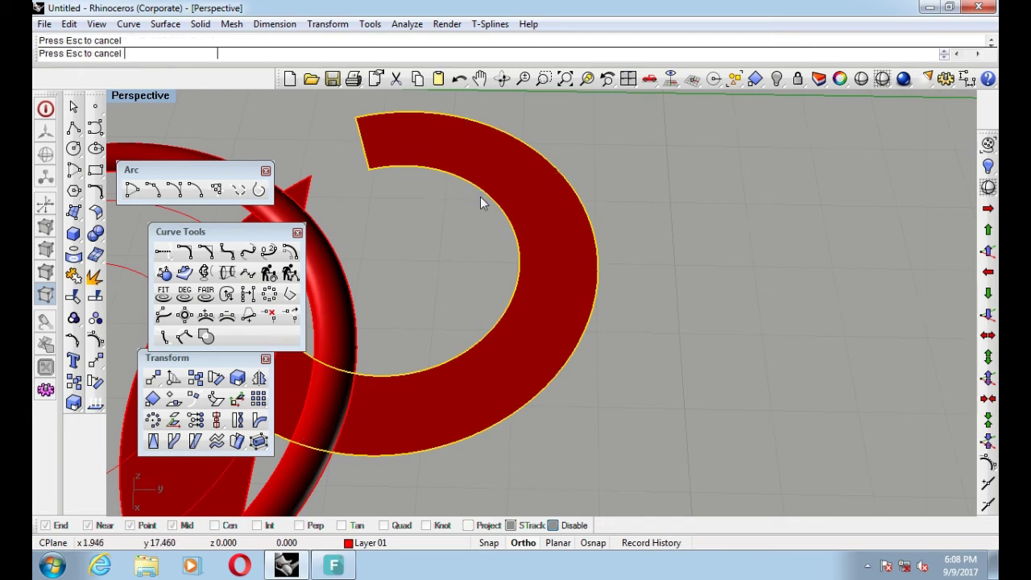
key(Return)
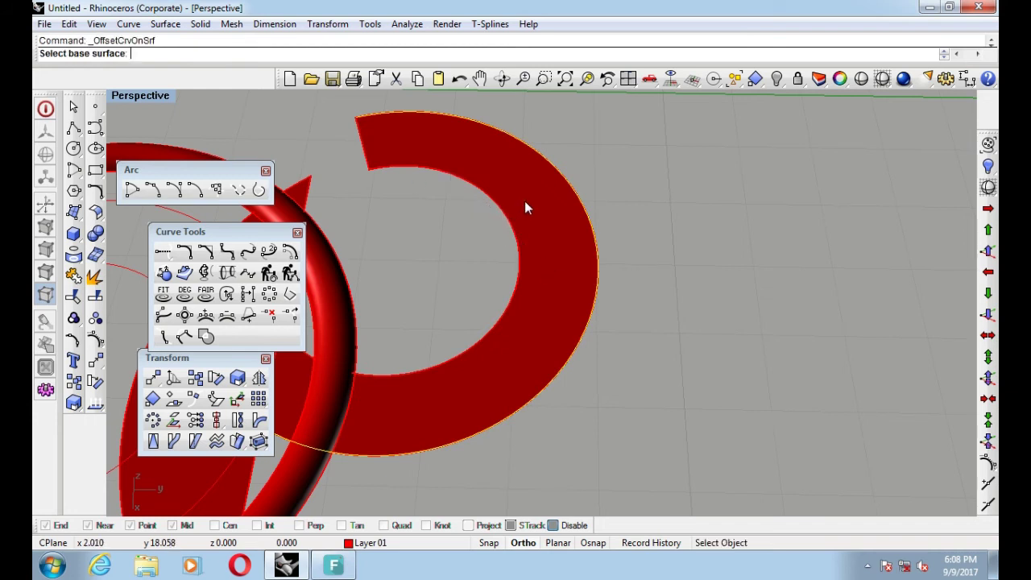
click(526, 206)
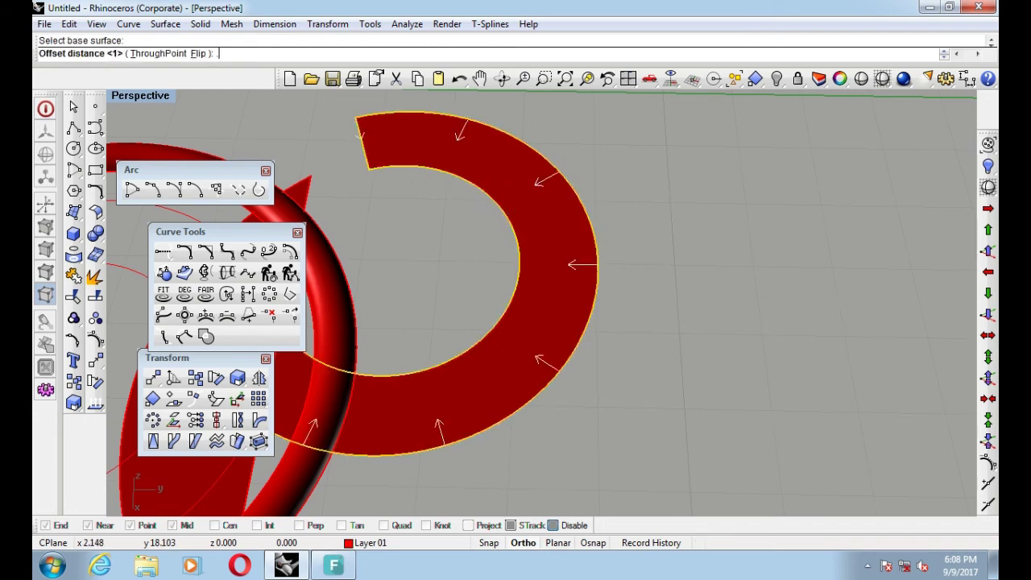
text(.5)
key(Return)
Offset the ring's edge a second time by 0.5 along the surface
mouse_move(579, 233)
right_down()
mouse_move(603, 282)
mouse_move(176, 233)
right_up()
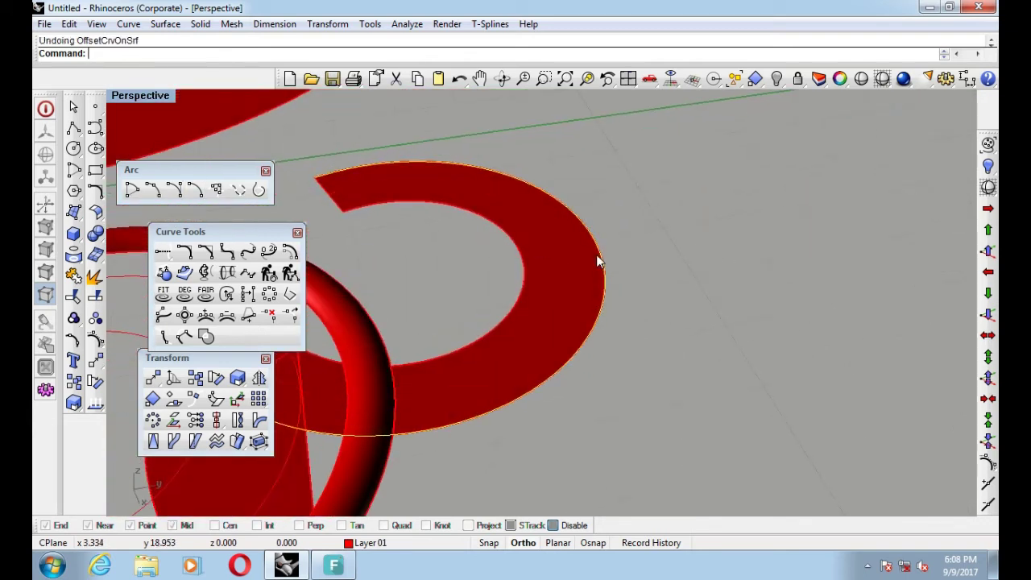
click(600, 255)
click(645, 285)
click(184, 273)
click(556, 246)
text(.5)
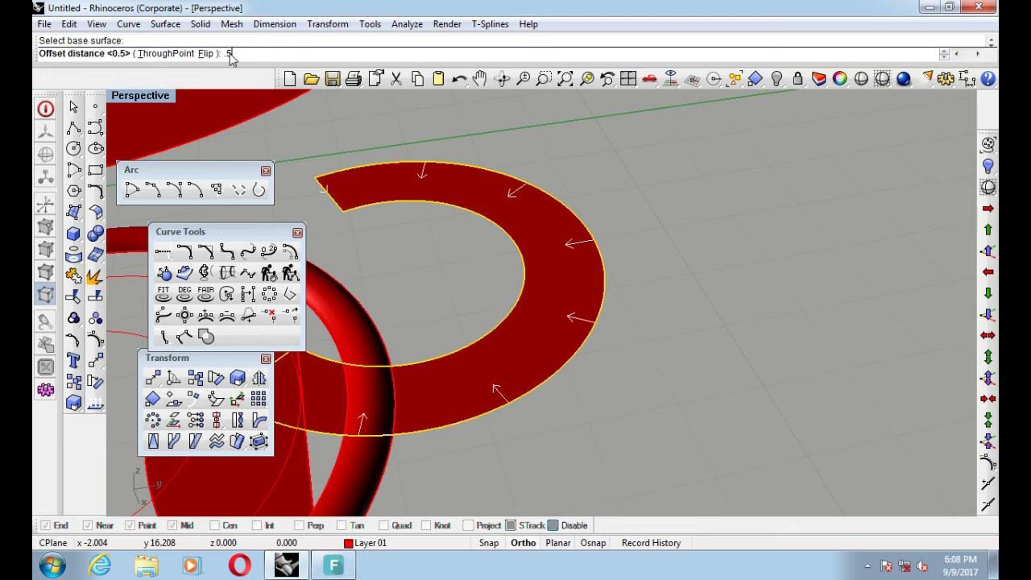
key(Return)
mouse_move(627, 180)
right_down()
mouse_move(612, 228)
mouse_move(575, 224)
mouse_move(741, 250)
right_up()
mouse_move(559, 233)
right_down()
mouse_move(526, 286)
mouse_move(782, 425)
mouse_move(538, 337)
right_up()
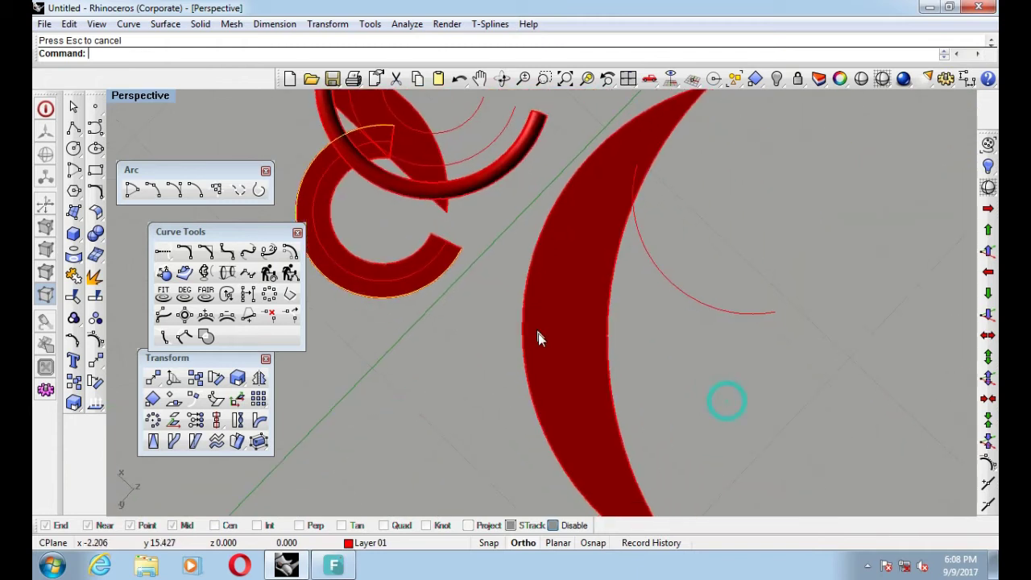
Offset the crescent's inner edge 0.5 along its surface, flipping the direction inward
click(609, 305)
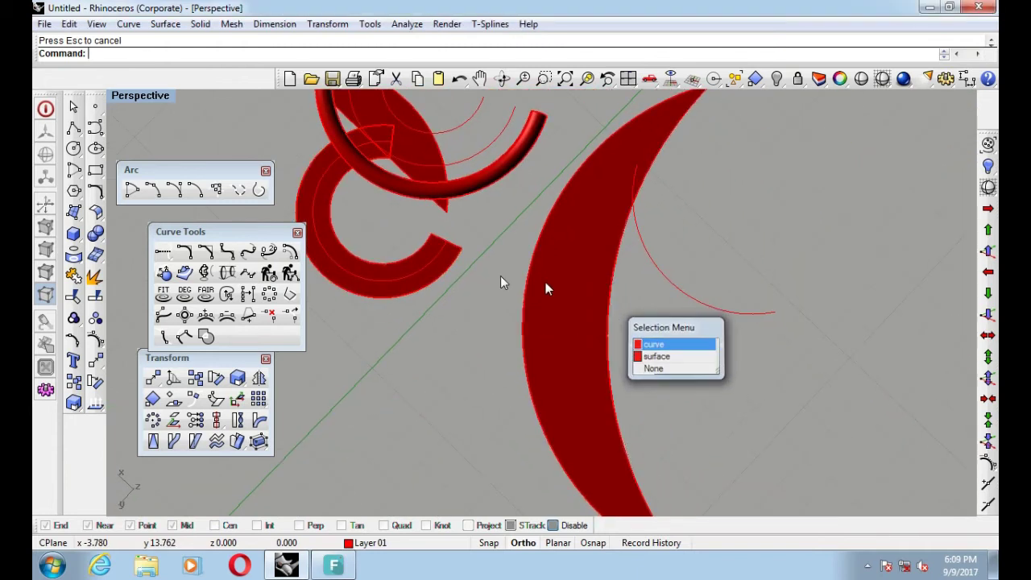
key(Return)
click(185, 273)
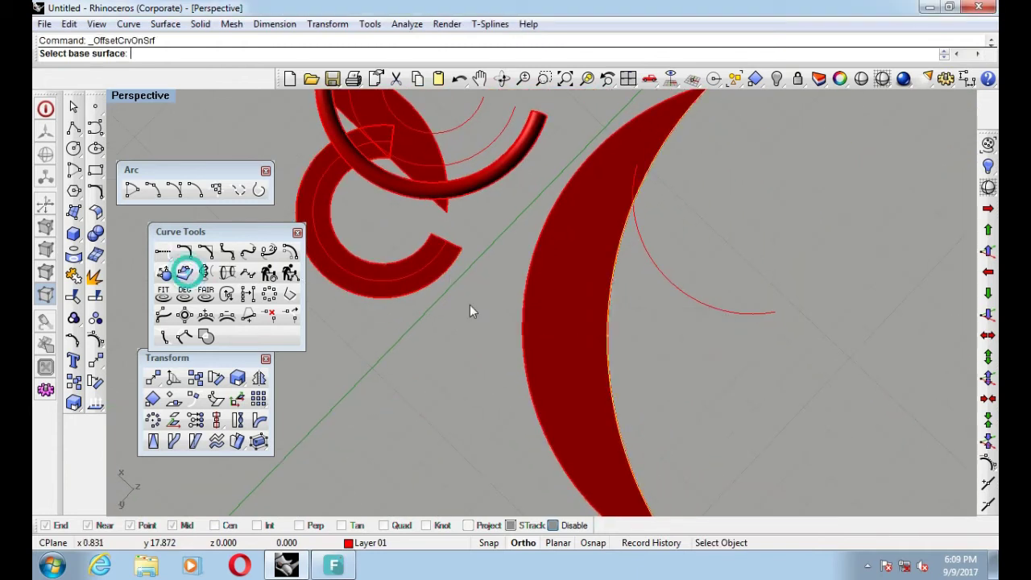
click(573, 301)
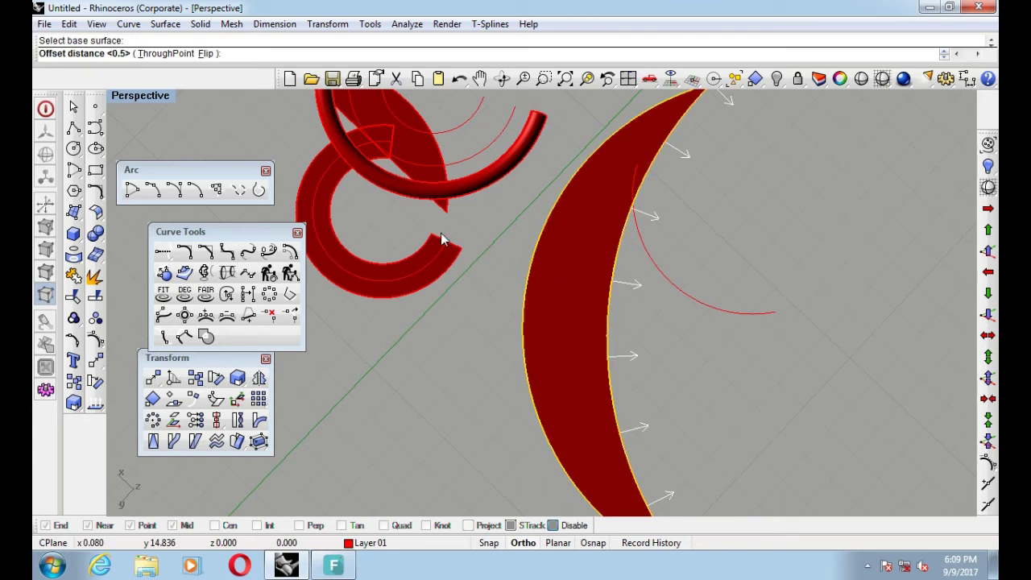
click(205, 54)
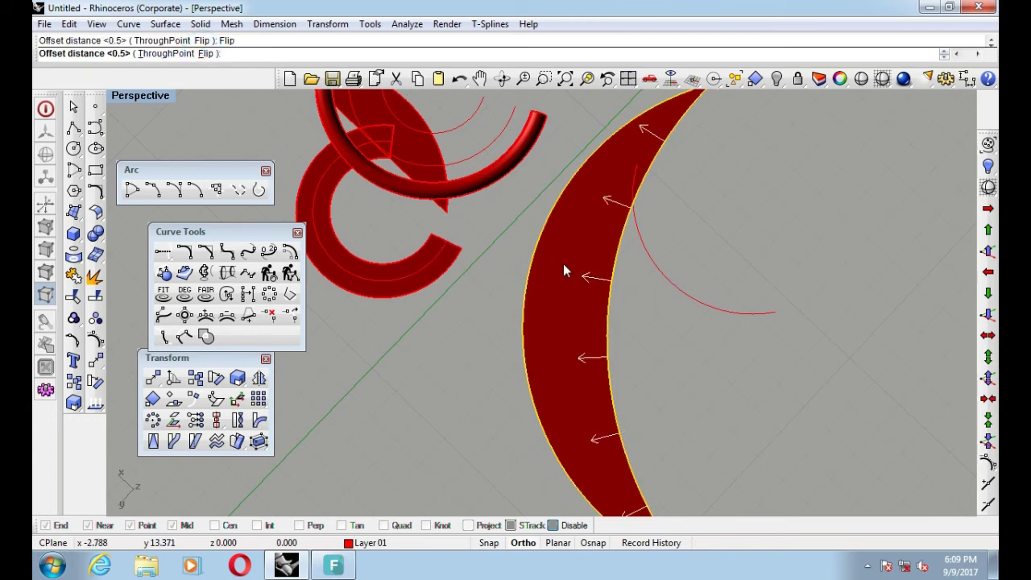
key(Return)
right_drag(575, 305, 582, 294)
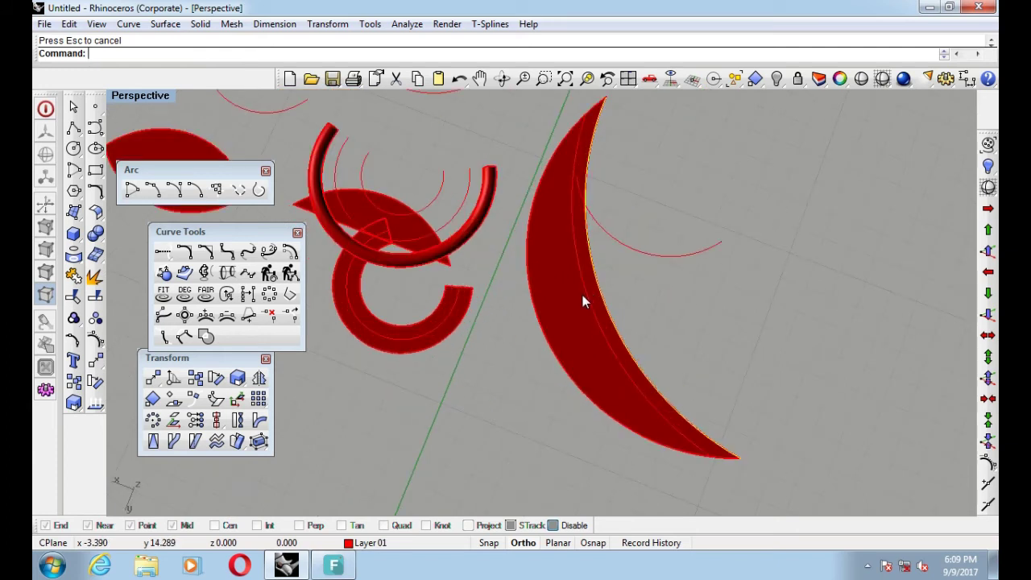
scroll(582, 295, up, 3)
Repeat the 0.5 offset on the crescent surface
key(Return)
click(552, 285)
key(Return)
key(Return)
click(548, 282)
right_drag(548, 281, 542, 285)
key(Return)
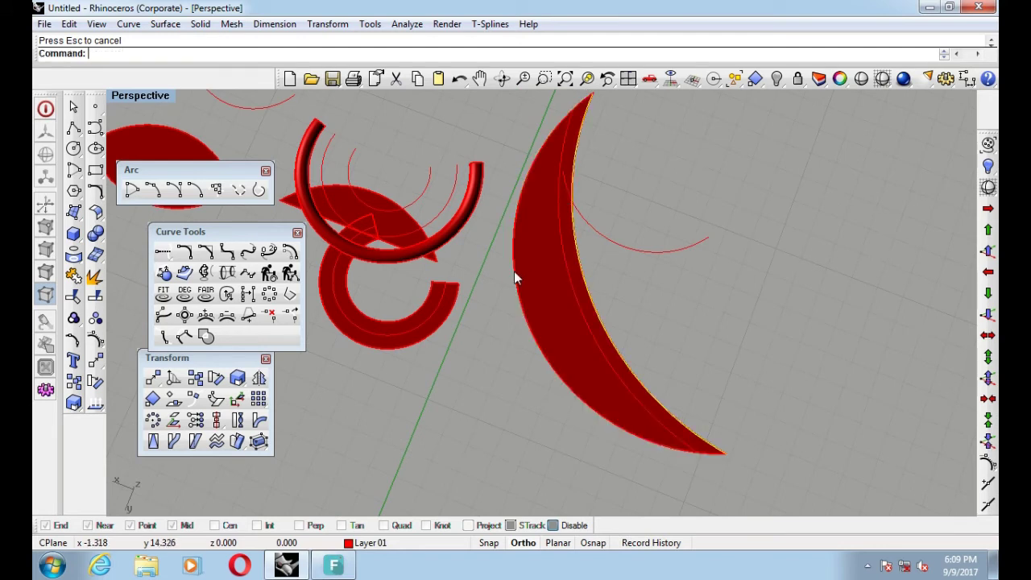
Start another offset-on-surface from the crescent's left edge curve
click(515, 278)
click(547, 308)
click(295, 248)
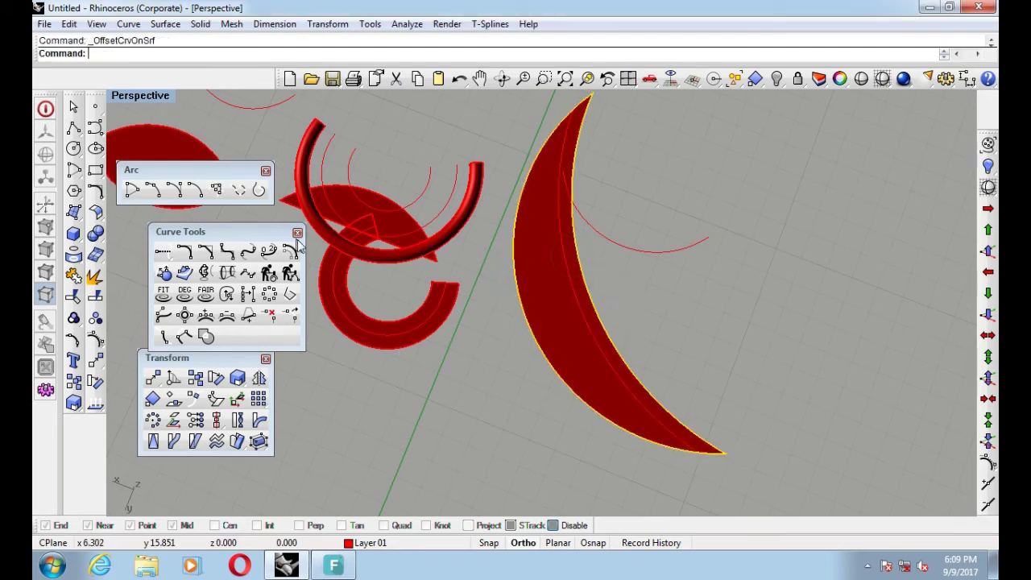
scroll(577, 268, up, 3)
click(577, 269)
click(465, 249)
click(515, 278)
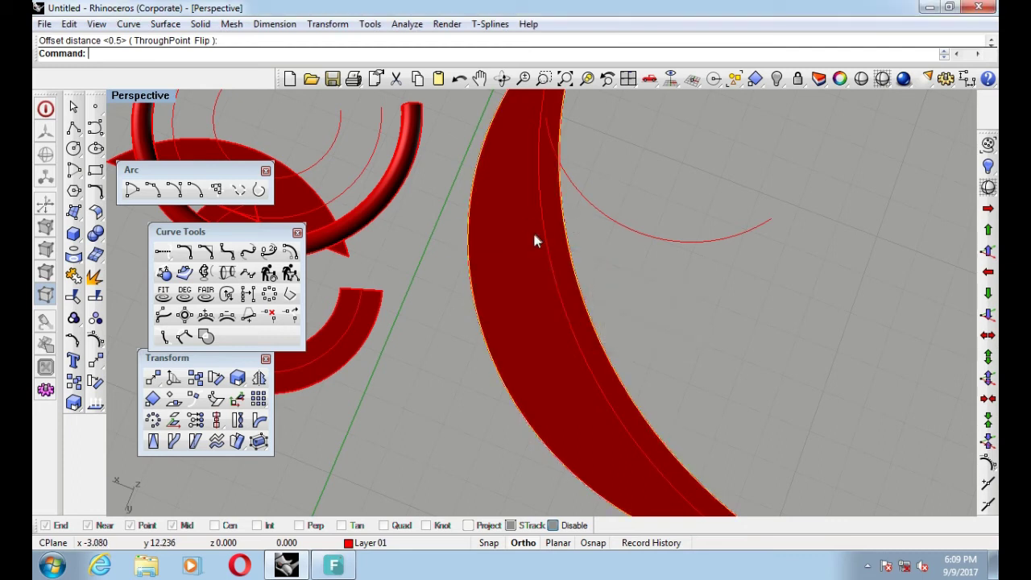
Create a mean curve between the offset curves and delete the extra inner curves
click(95, 128)
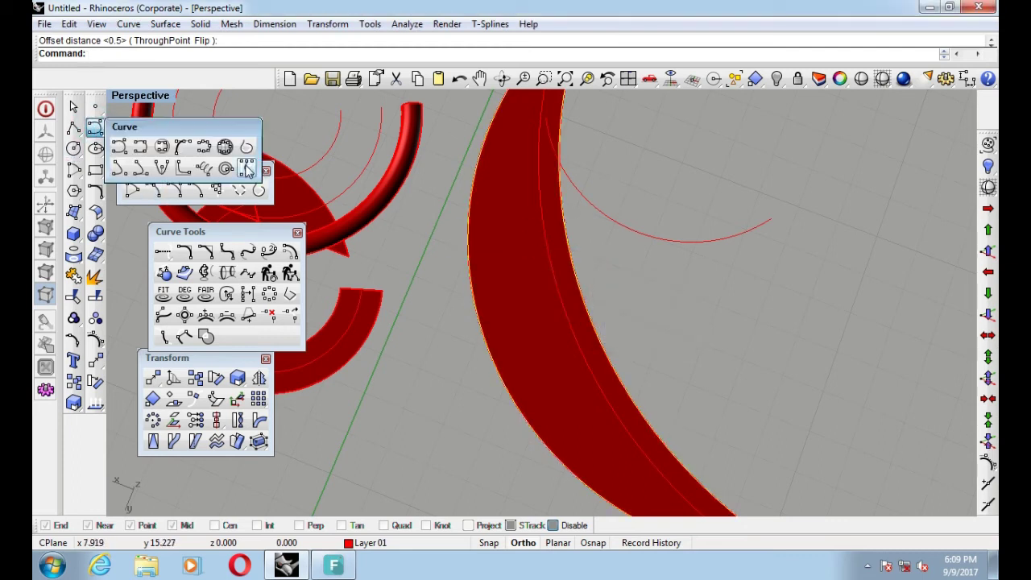
click(247, 168)
click(561, 309)
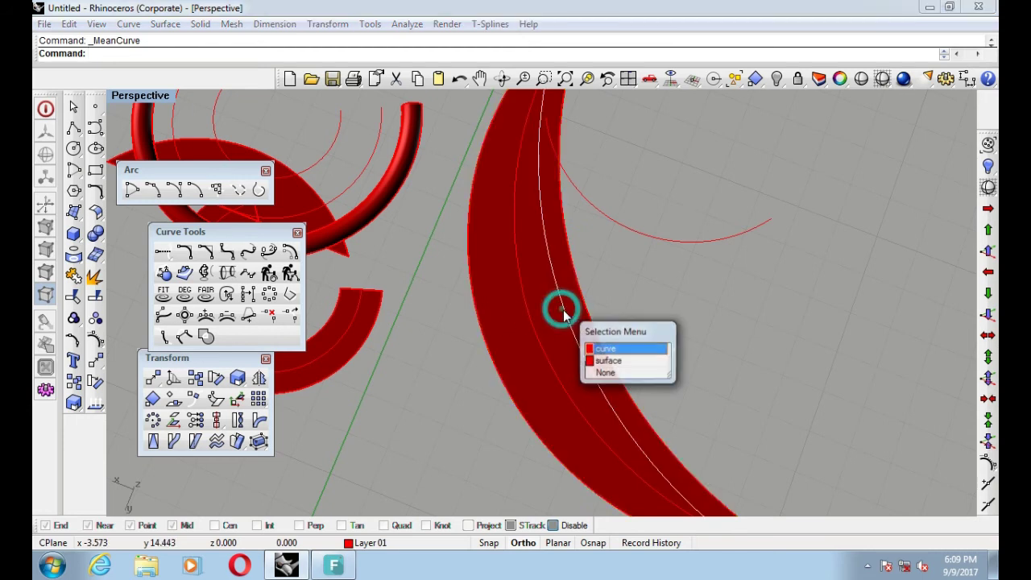
key(Delete)
click(522, 318)
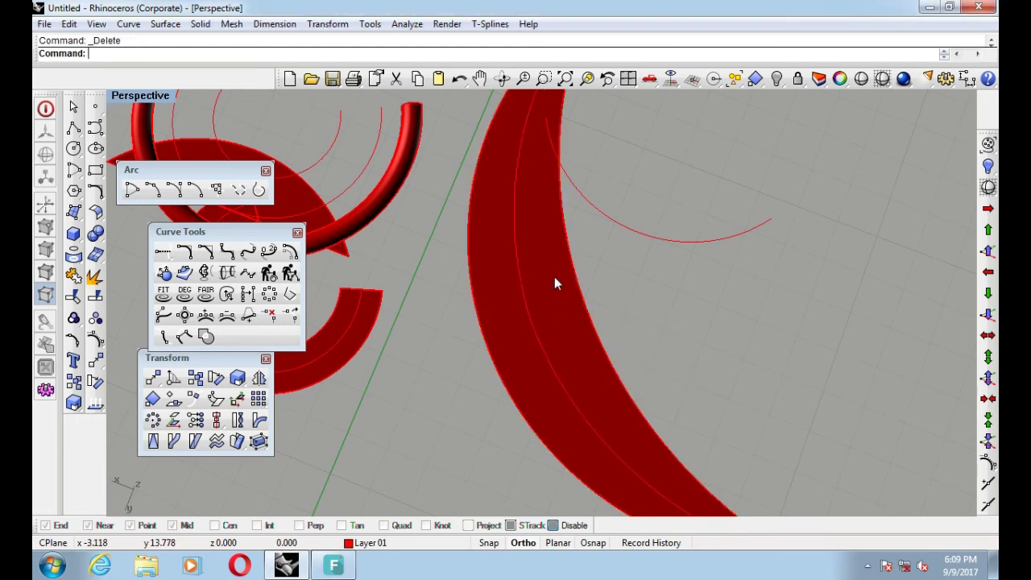
click(524, 284)
key(Delete)
Create another mean curve running along the crescent band
click(565, 269)
click(466, 242)
click(524, 279)
scroll(539, 240, down, 3)
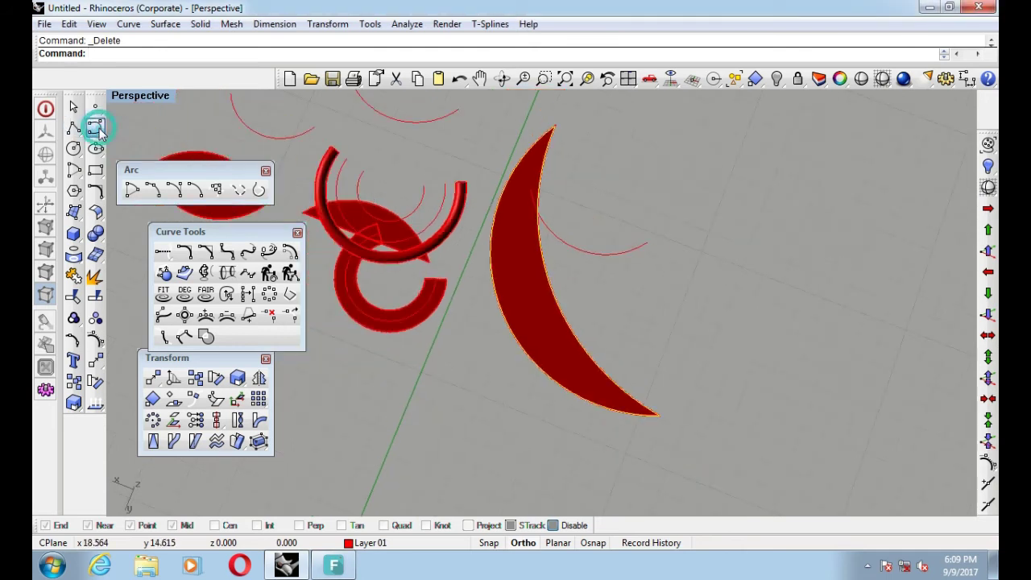
click(99, 131)
click(247, 169)
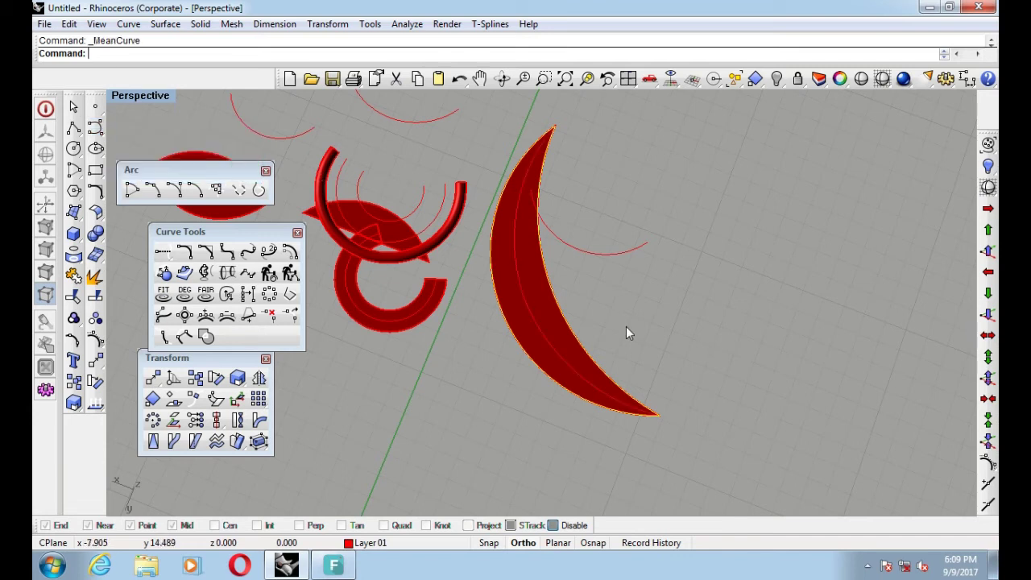
right_drag(471, 355, 556, 245)
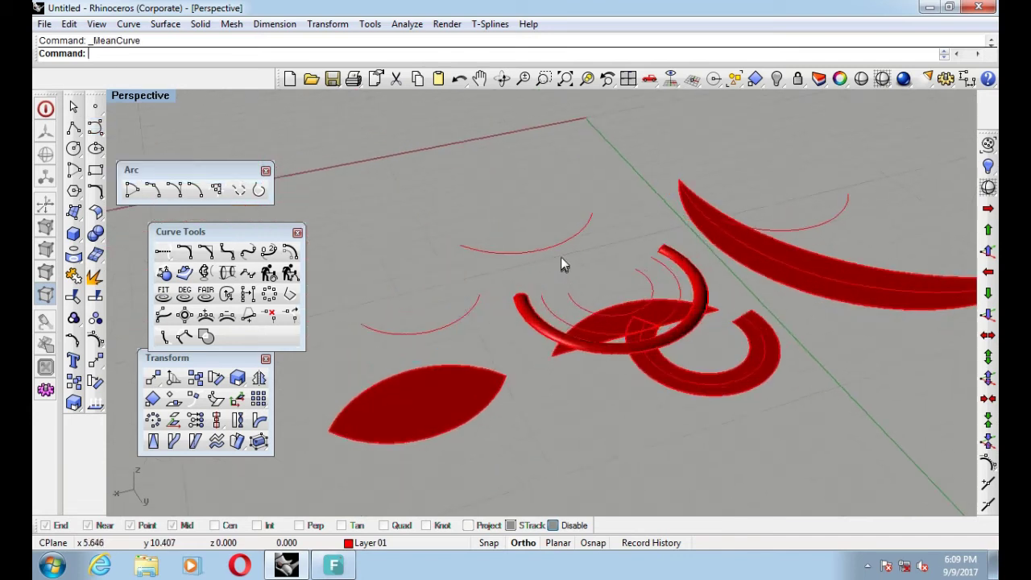
Extrude four loose arcs by -1 with Extrude Curve into curved red fin walls
click(81, 234)
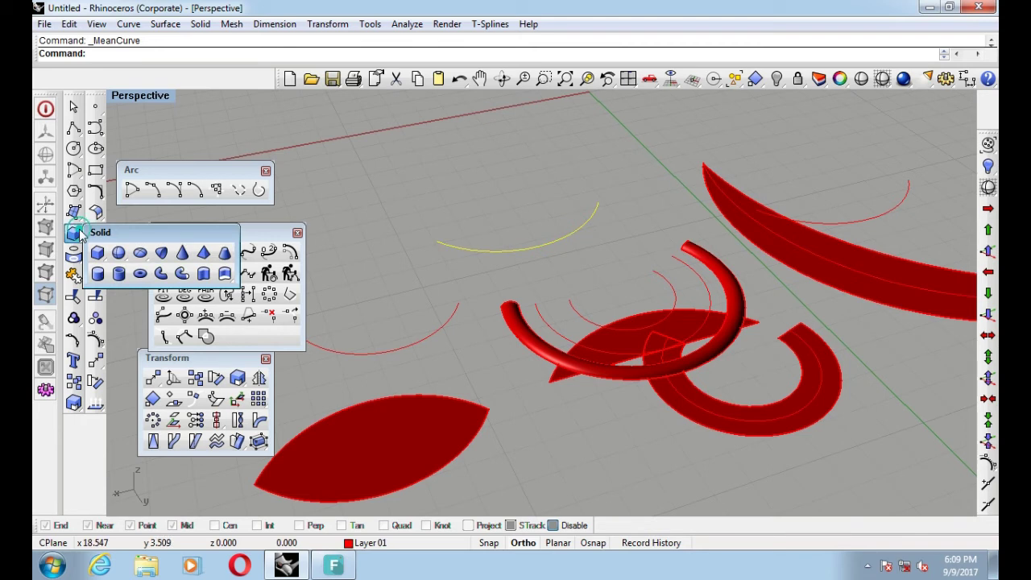
click(205, 276)
scroll(516, 282, up, 2)
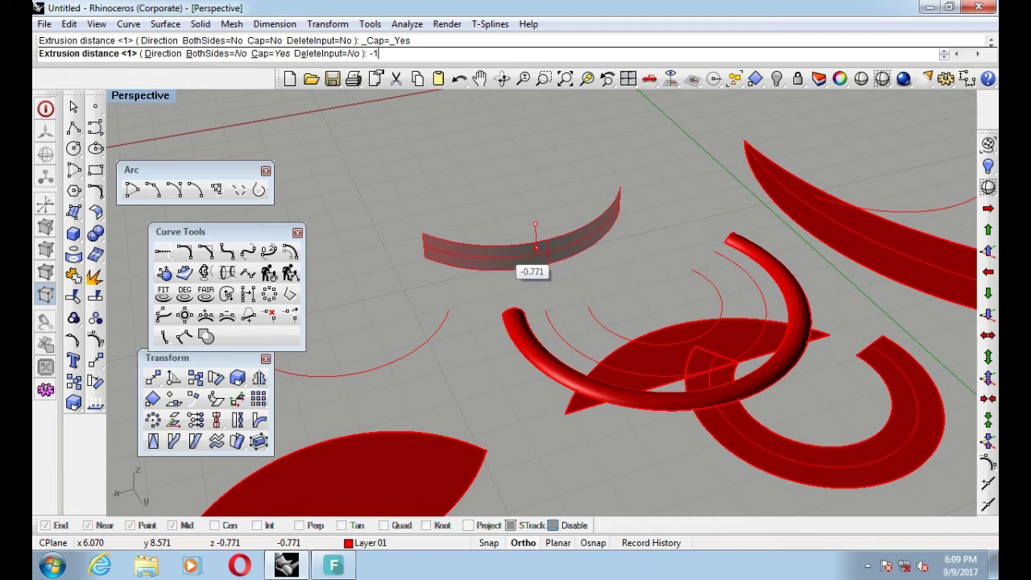
key(Return)
click(594, 317)
key(Return)
key(Return)
click(557, 346)
key(Return)
key(Return)
click(432, 335)
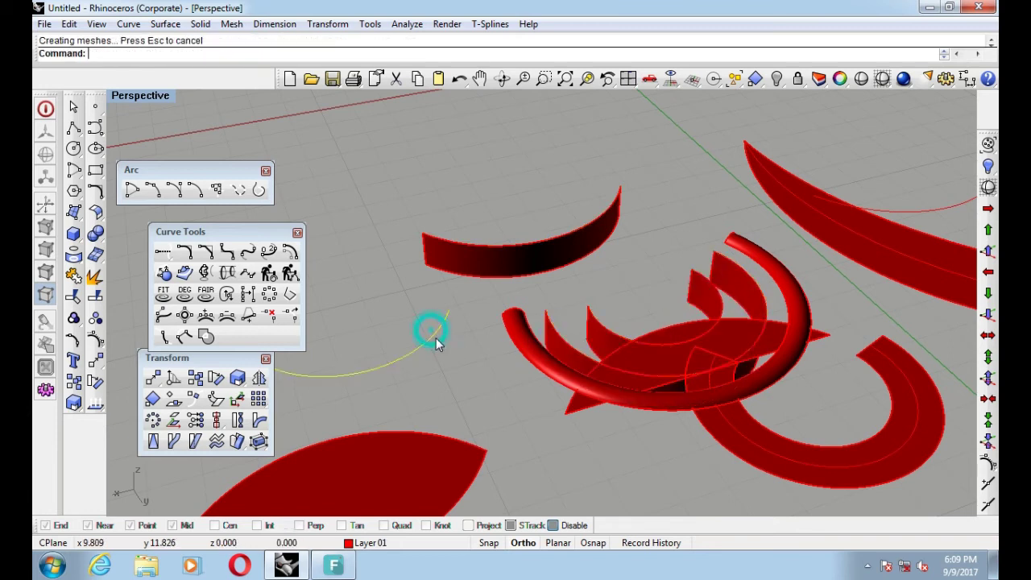
key(Return)
key(Return)
mouse_move(710, 327)
right_down()
mouse_move(612, 322)
mouse_move(752, 308)
mouse_move(492, 297)
mouse_move(563, 306)
right_up()
Select the red leaf surface and delete it, keeping its edge arcs
click(661, 303)
scroll(668, 299, up, 2)
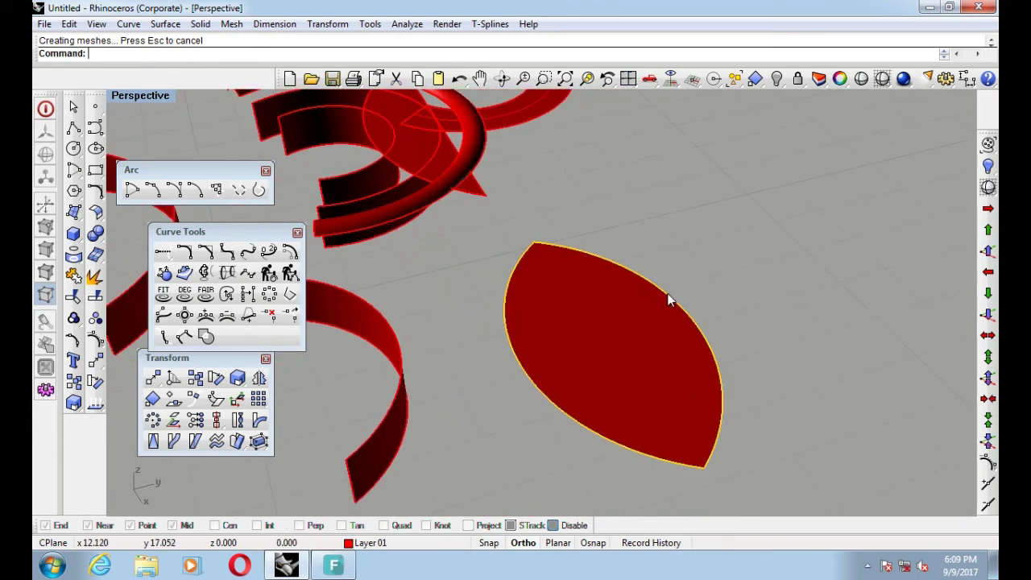
click(668, 300)
click(645, 306)
key(Delete)
scroll(645, 317, down, 3)
right_drag(603, 307, 482, 306)
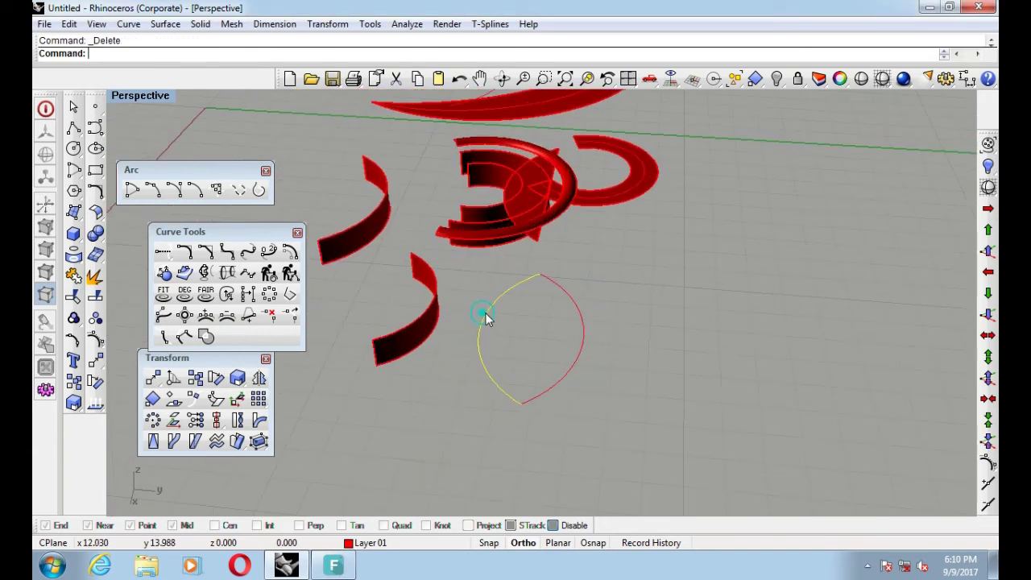
Select the leaf's edge curves, ending with only its top arc selected
shift+click(578, 314)
right_drag(566, 323, 660, 322)
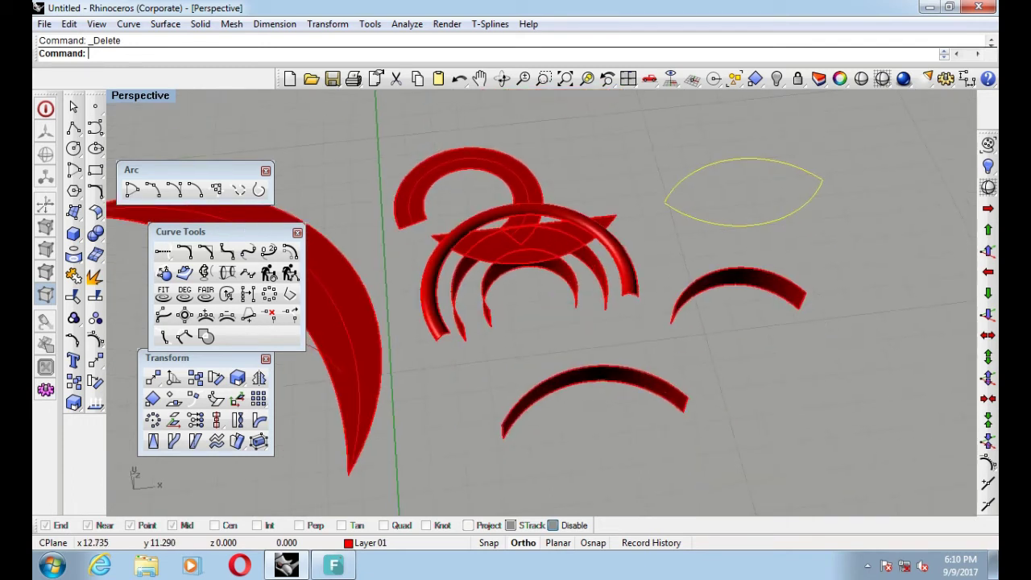
scroll(609, 191, up, 3)
click(607, 185)
mouse_move(587, 235)
right_down()
mouse_move(589, 322)
mouse_move(417, 274)
right_up()
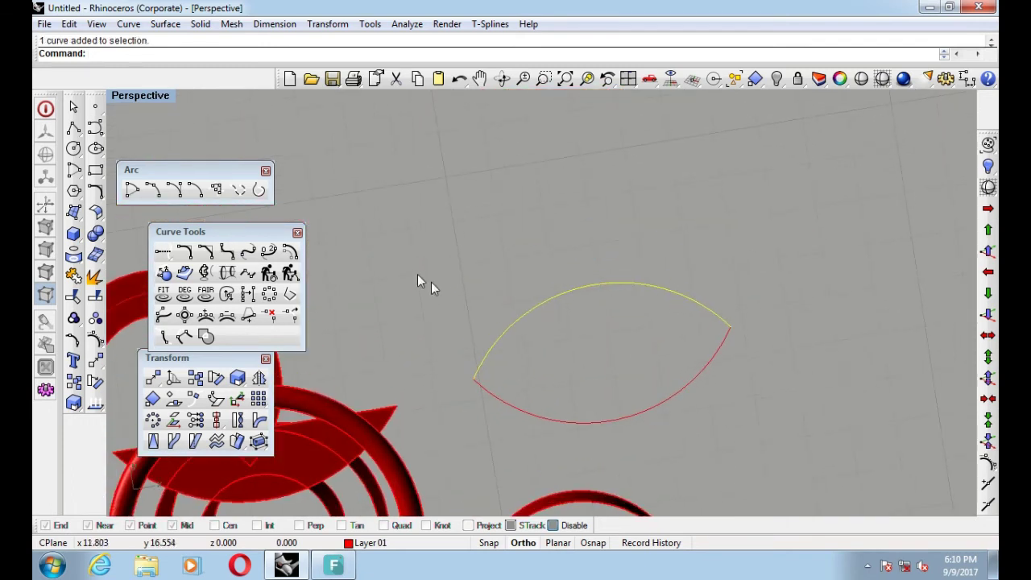
In the Top view, offset the leaf's upper arc inward by 0.2
key(ctrl+F1)
mouse_move(734, 263)
right_down()
mouse_move(771, 281)
mouse_move(612, 282)
right_up()
scroll(612, 283, down, 4)
scroll(598, 331, down, 2)
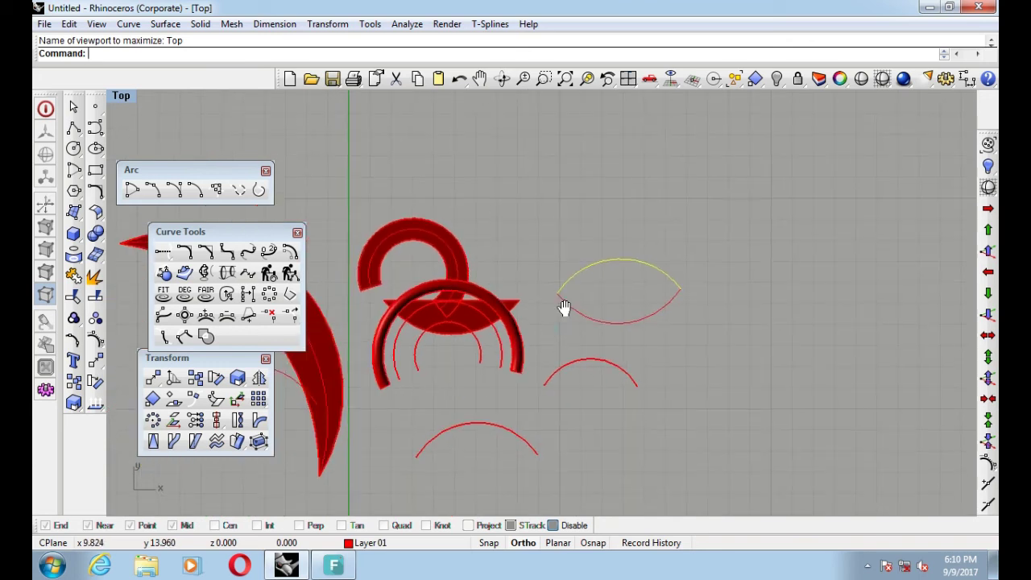
right_drag(564, 306, 646, 215)
right_drag(621, 334, 626, 330)
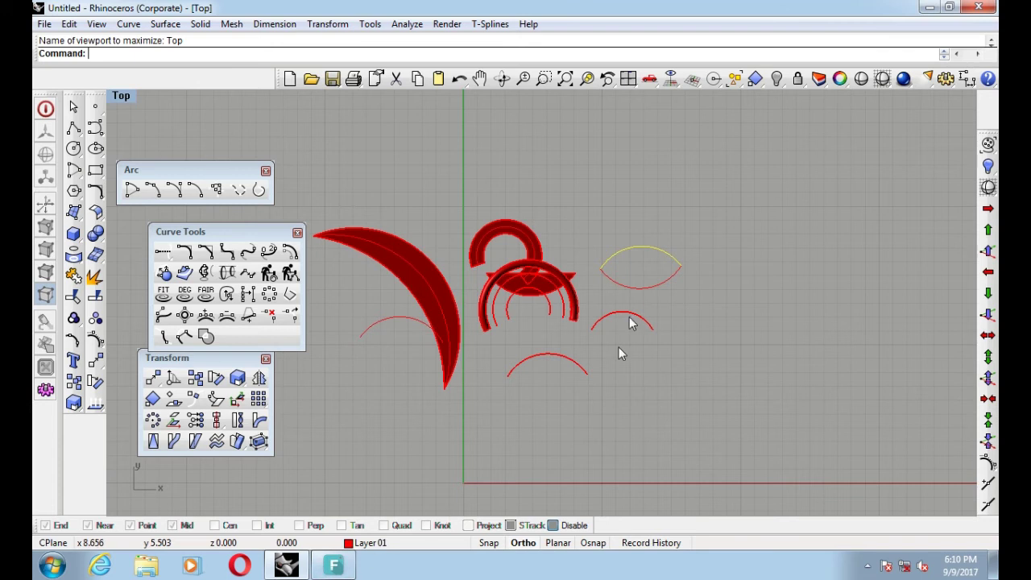
scroll(625, 322, down, 2)
right_drag(642, 234, 585, 404)
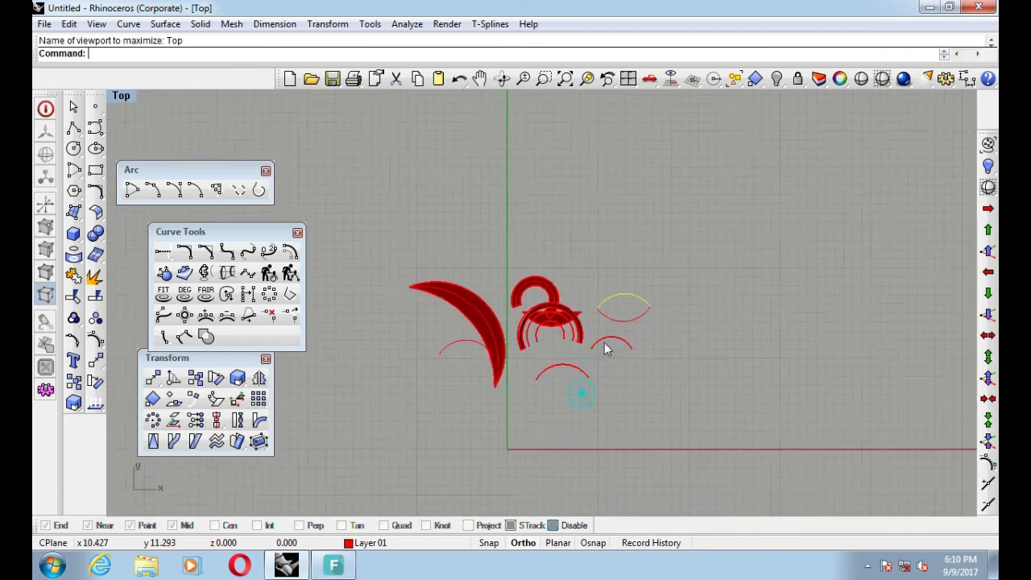
scroll(600, 378, up, 3)
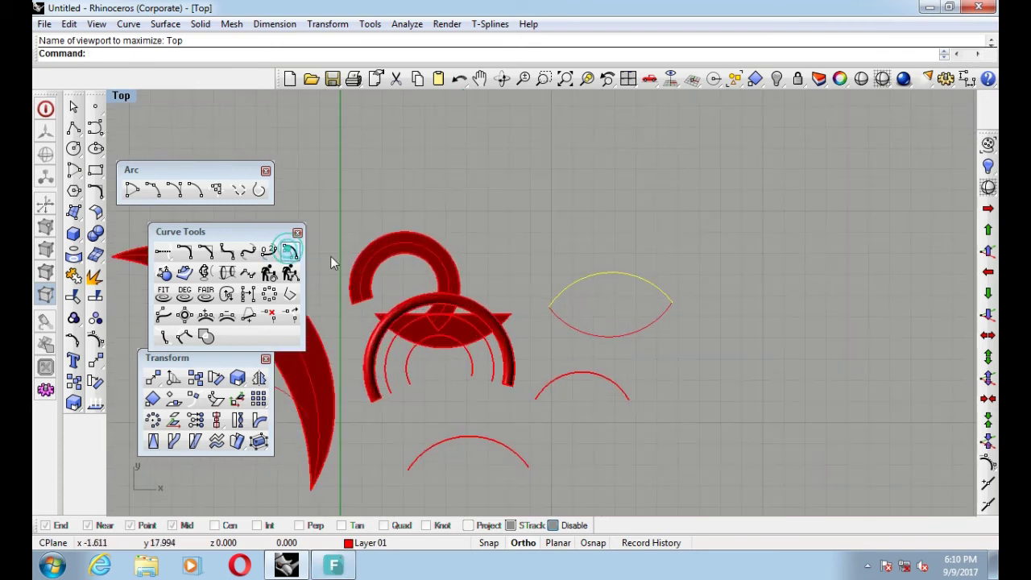
scroll(564, 286, up, 2)
click(293, 256)
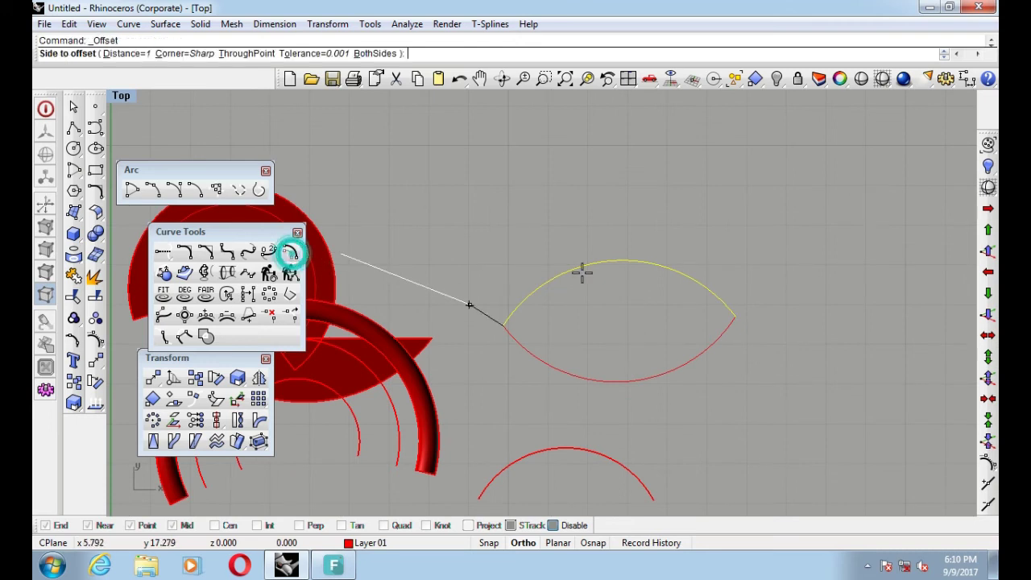
scroll(606, 308, up, 2)
text(.2)
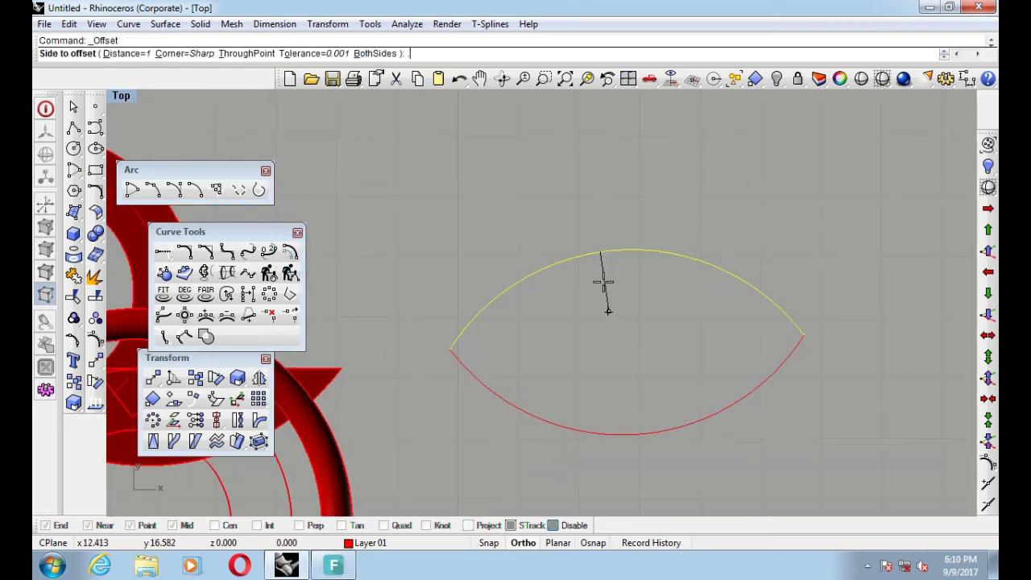
key(Return)
click(602, 293)
Offset the lower leaf arc inward by 0.2 and select the inner offset curve
click(576, 430)
key(Return)
click(585, 387)
scroll(536, 369, up, 1)
click(459, 371)
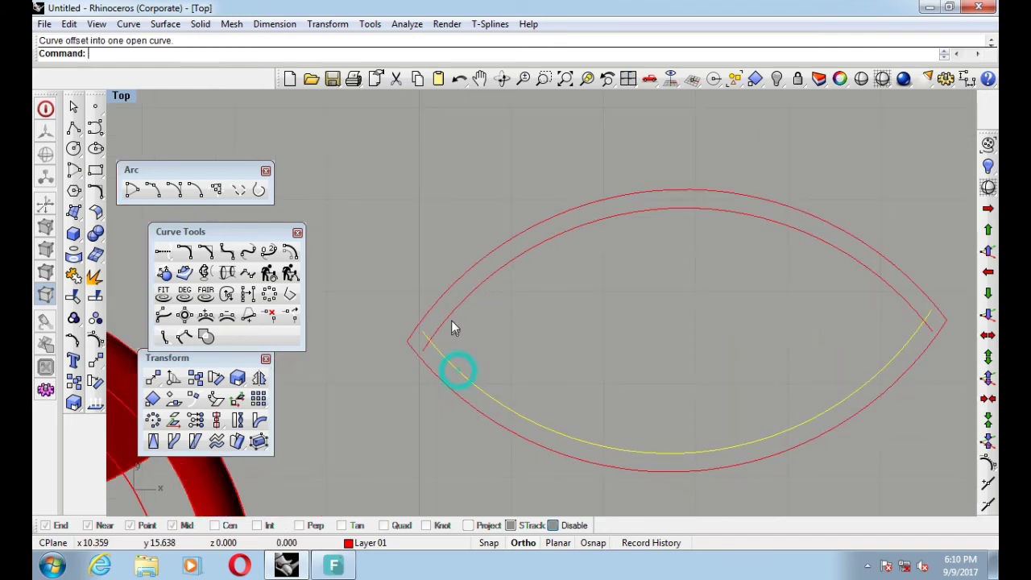
scroll(455, 310, down, 2)
Show the nested lens curves tilted in a maximized Perspective view
key(ctrl+F4)
mouse_move(579, 310)
right_down()
mouse_move(489, 236)
mouse_move(439, 280)
right_up()
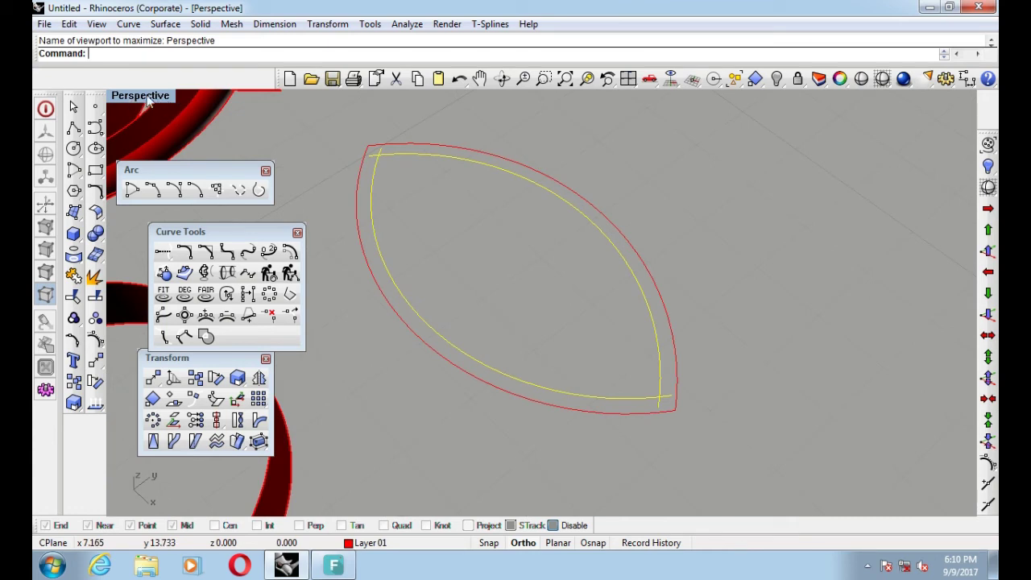
double_click(146, 95)
double_click(123, 95)
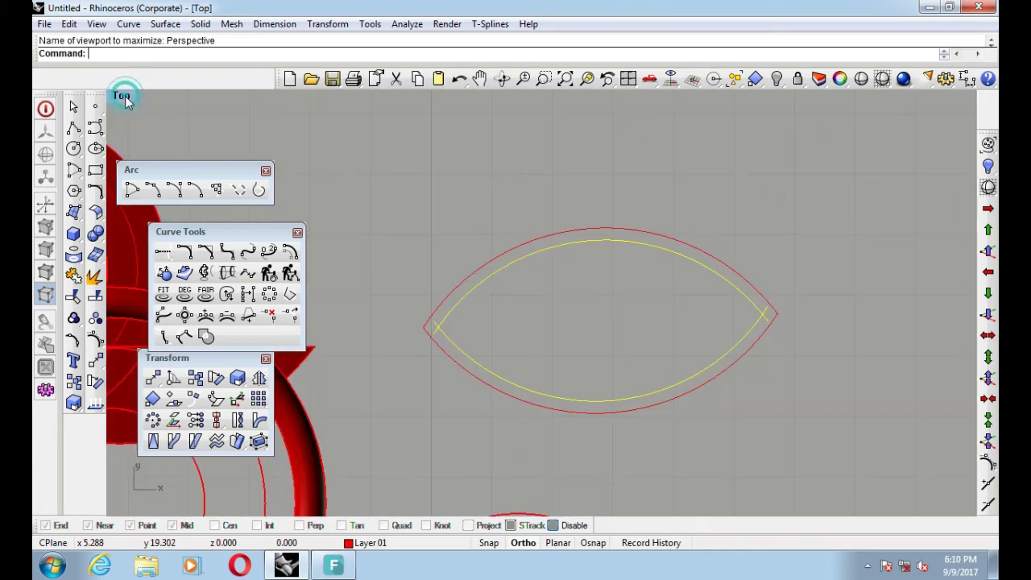
double_click(124, 95)
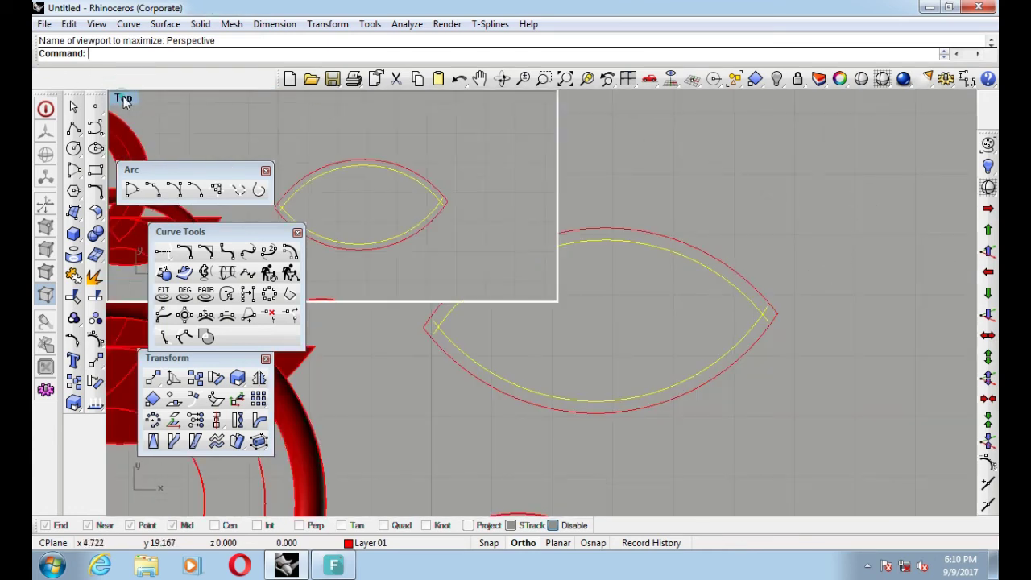
double_click(594, 100)
mouse_move(555, 272)
right_down()
mouse_move(664, 250)
mouse_move(697, 189)
mouse_move(902, 285)
right_up()
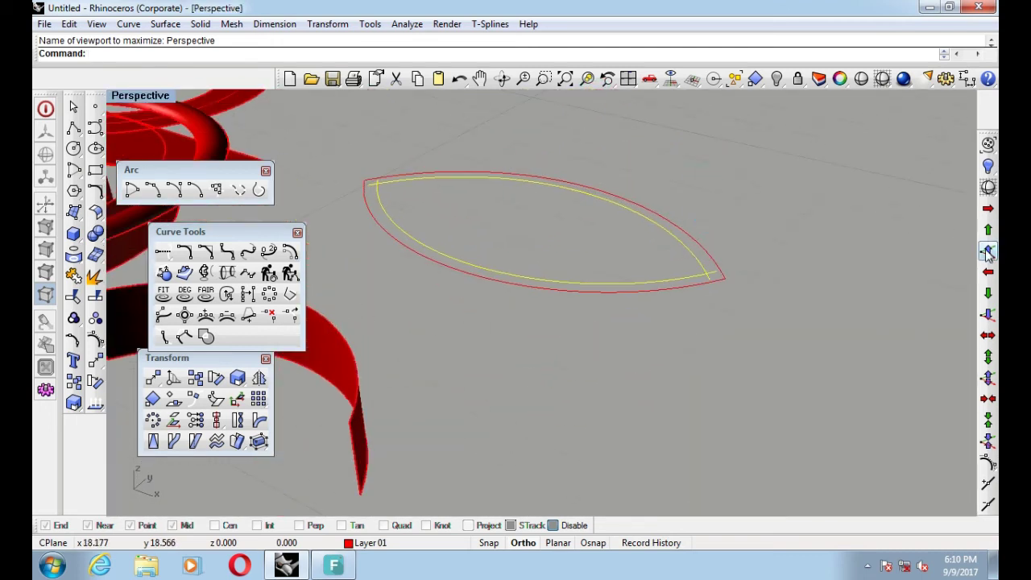
Window-select the four lens curves and build a red patch surface from them
click(748, 212)
drag(748, 211, 609, 298)
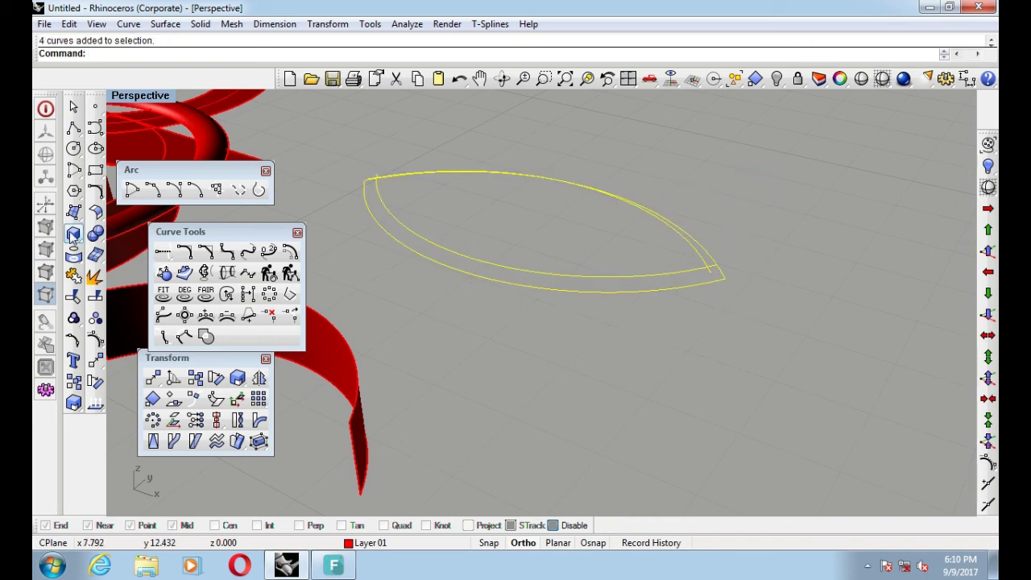
click(73, 211)
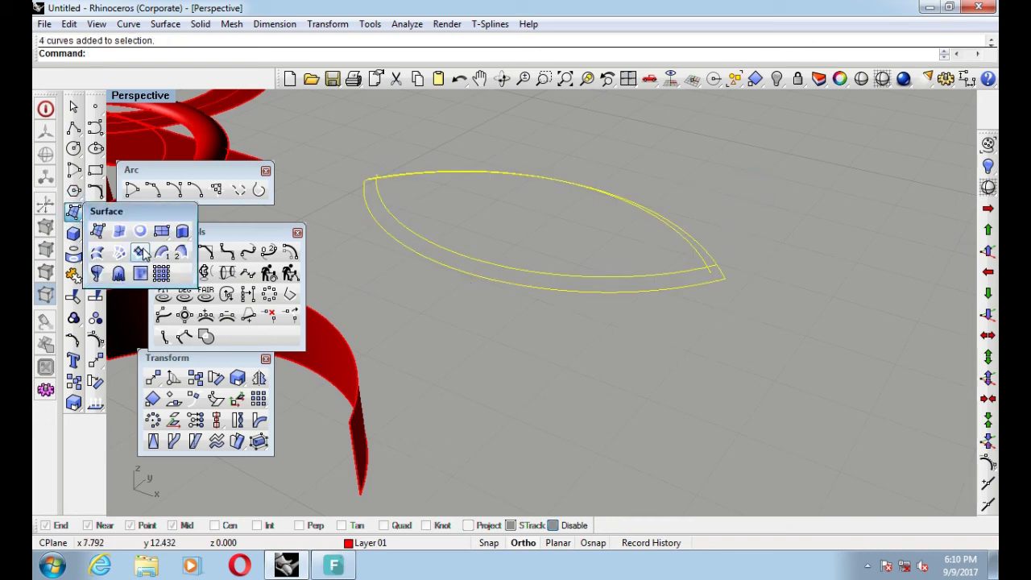
click(141, 253)
click(467, 389)
mouse_move(678, 280)
right_down()
mouse_move(493, 292)
mouse_move(663, 299)
right_up()
scroll(762, 317, up, 3)
mouse_move(757, 272)
right_down()
mouse_move(625, 234)
mouse_move(511, 268)
mouse_move(619, 299)
mouse_move(553, 227)
mouse_move(541, 265)
mouse_move(478, 263)
right_up()
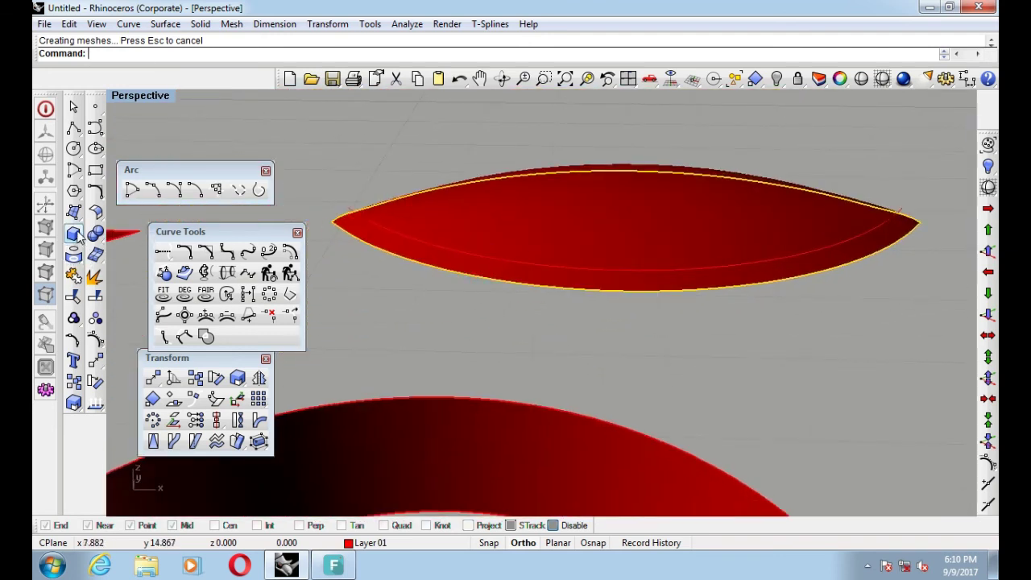
Extrude the patch surface into a solid with distance -7
click(78, 235)
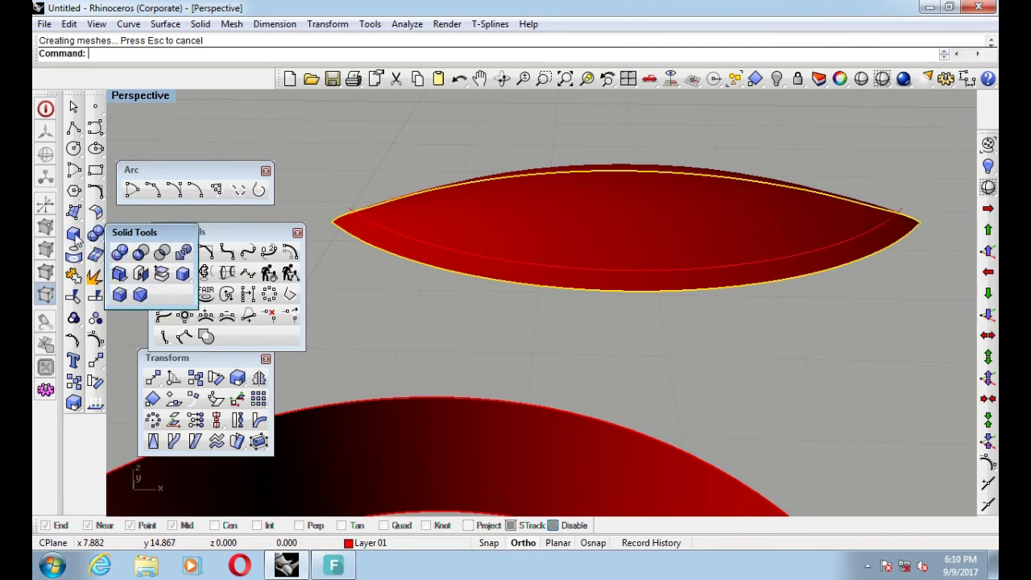
click(75, 237)
click(224, 274)
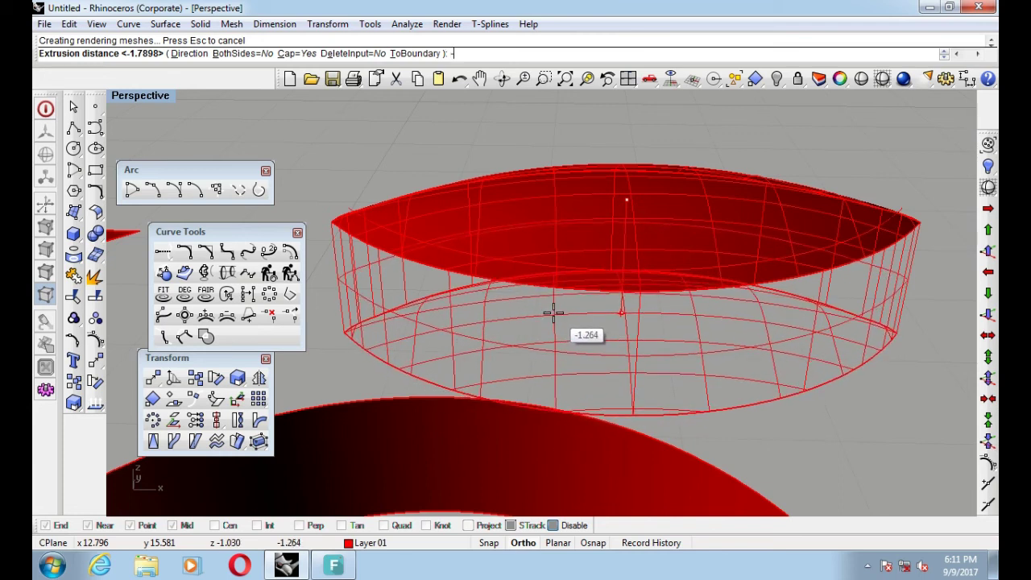
text(-)
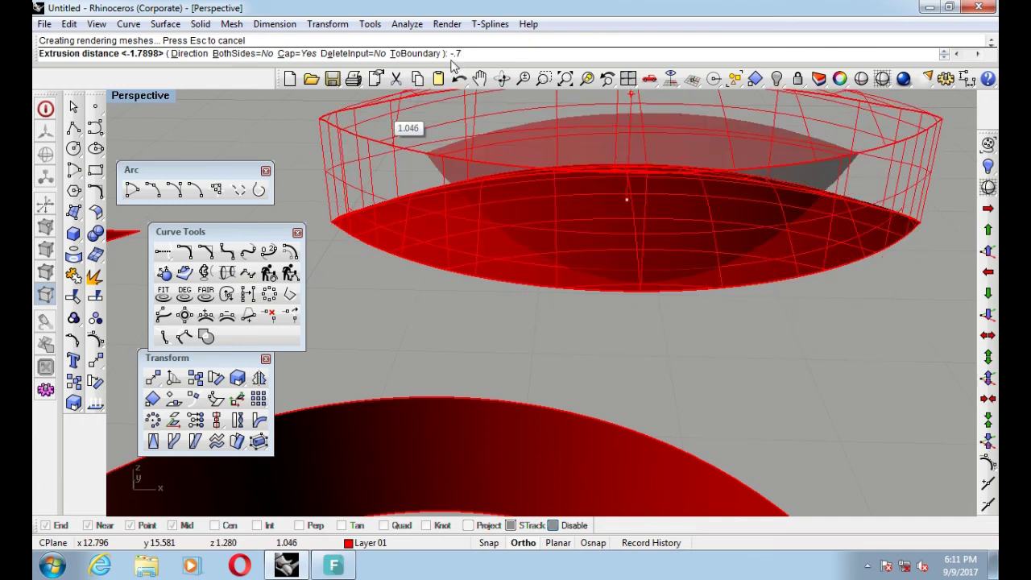
right_drag(627, 198, 647, 362)
key(Return)
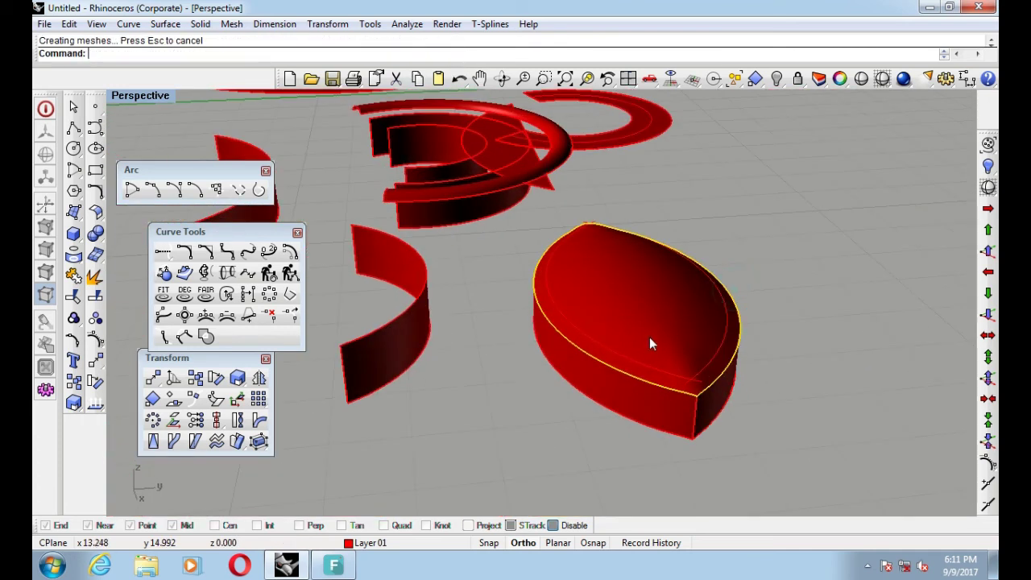
Delete the leftover curve and extrude the flat C-shaped surface into a solid
right_drag(736, 292, 523, 264)
key(Delete)
mouse_move(649, 322)
right_down()
mouse_move(661, 253)
mouse_move(759, 329)
mouse_move(683, 271)
mouse_move(561, 275)
mouse_move(471, 161)
right_up()
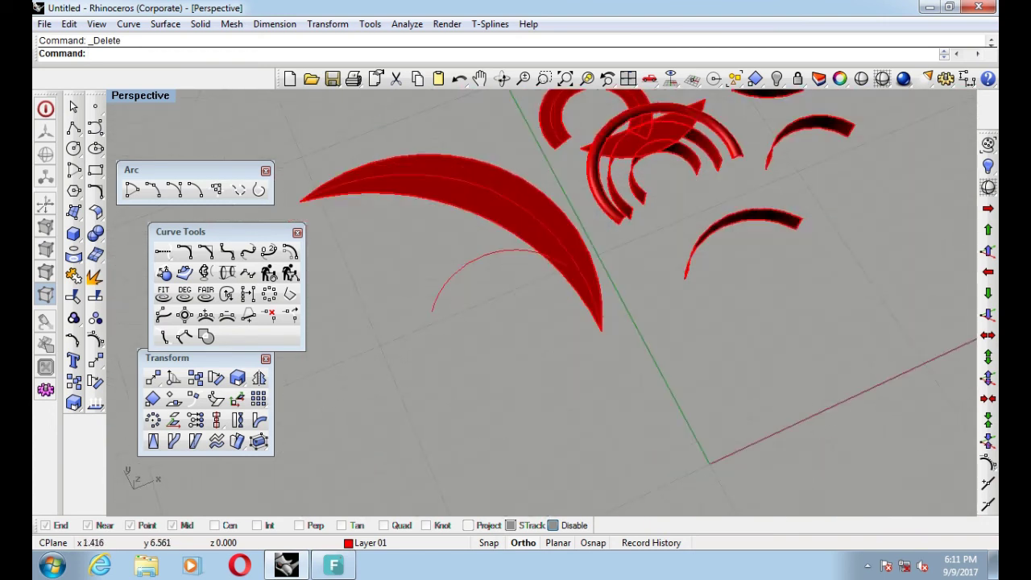
scroll(543, 294, up, 3)
scroll(540, 311, up, 2)
scroll(538, 303, up, 2)
click(538, 300)
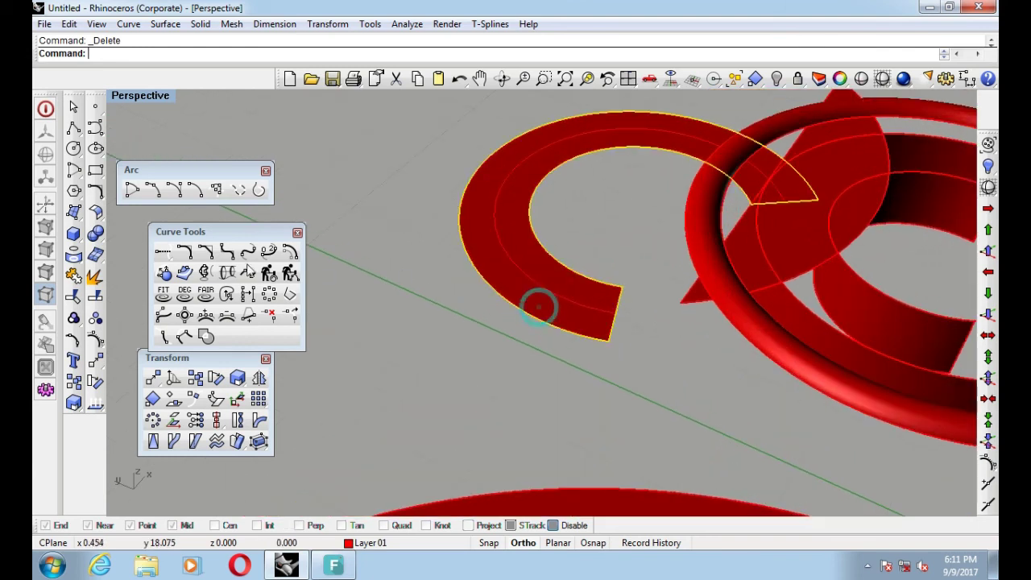
click(96, 235)
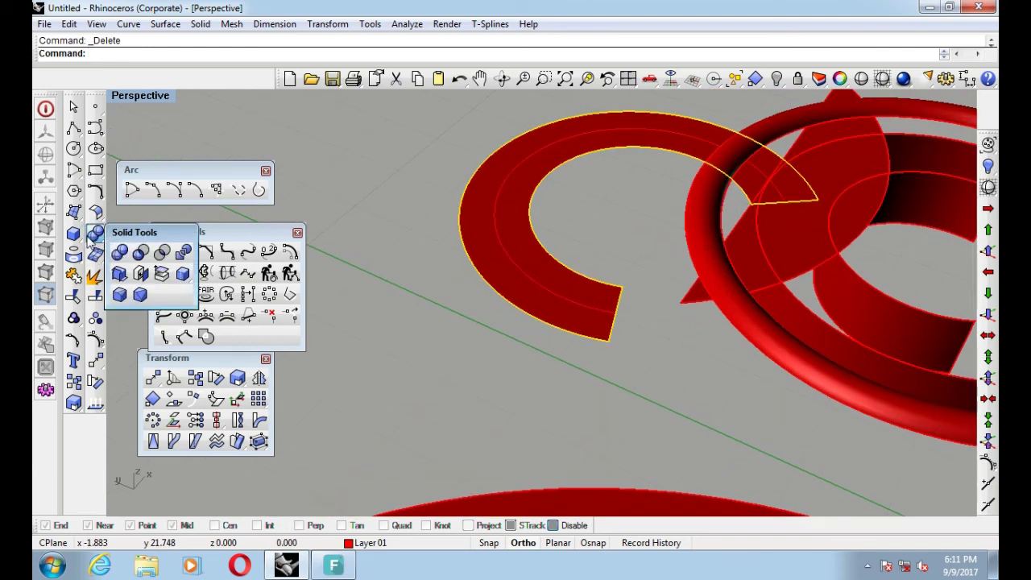
click(76, 237)
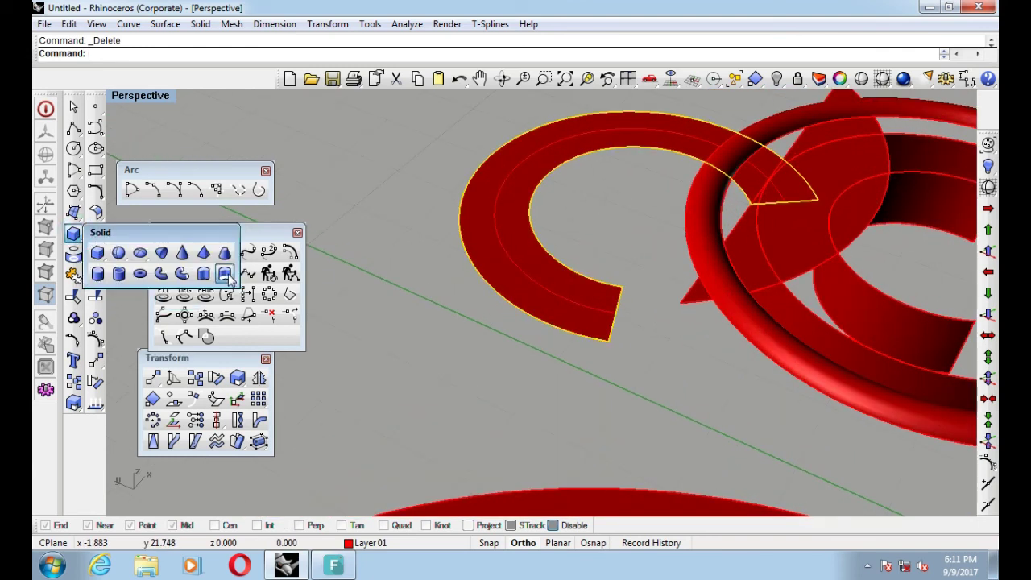
click(226, 275)
click(478, 303)
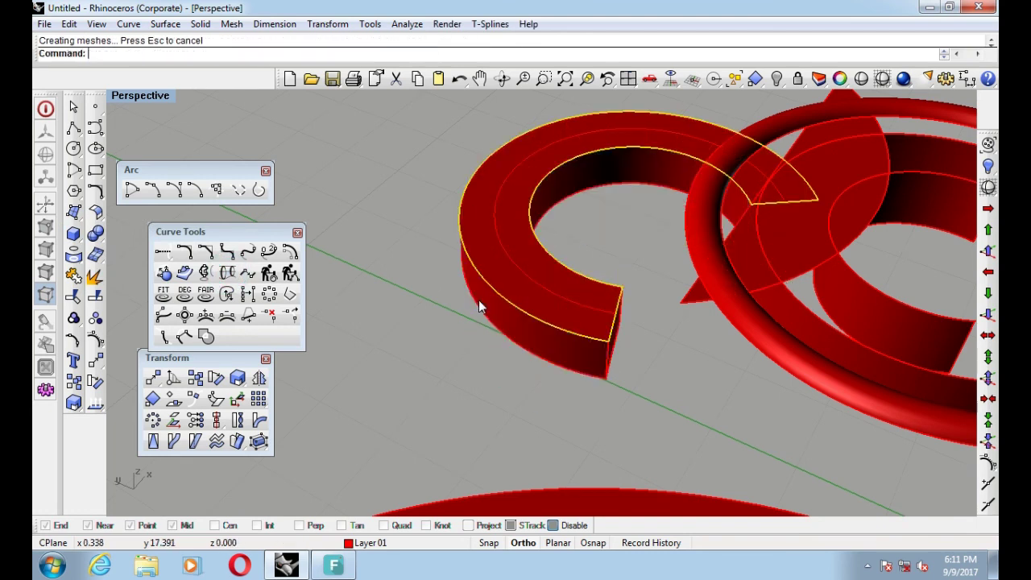
Delete the original flat C-shaped surface and the flat half-disc surface
key(Delete)
right_drag(472, 318, 690, 250)
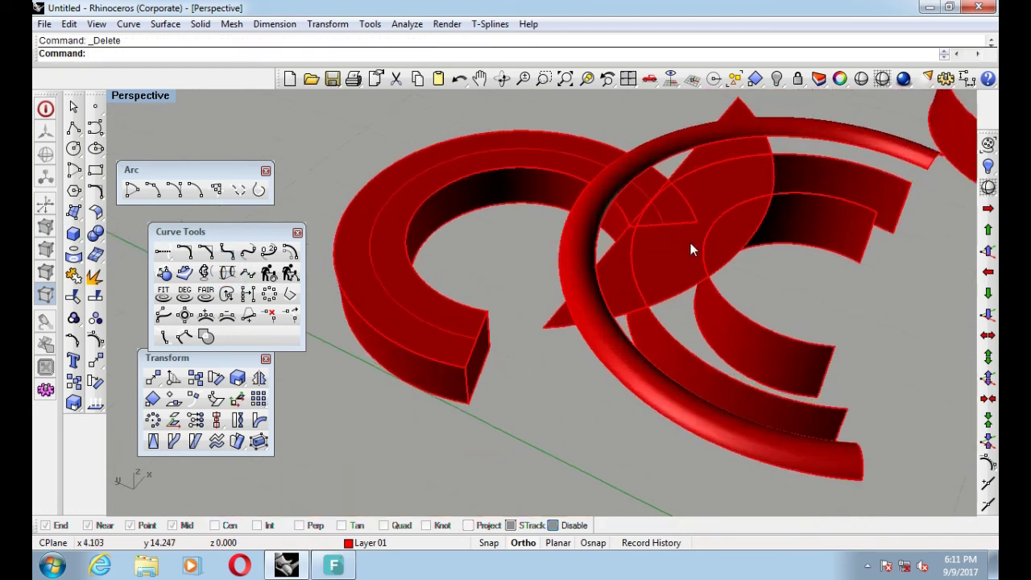
click(681, 264)
key(Return)
scroll(497, 260, down, 2)
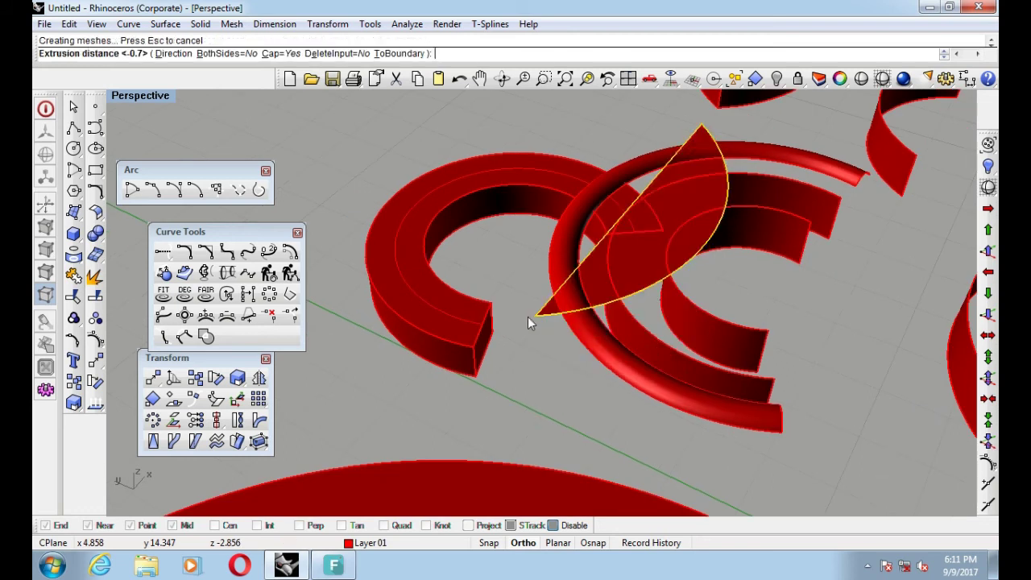
scroll(529, 320, down, 2)
key(Delete)
right_drag(665, 284, 621, 322)
scroll(621, 322, up, 2)
Select the leaf solid and move it to another layer from the status-bar layer list
click(837, 203)
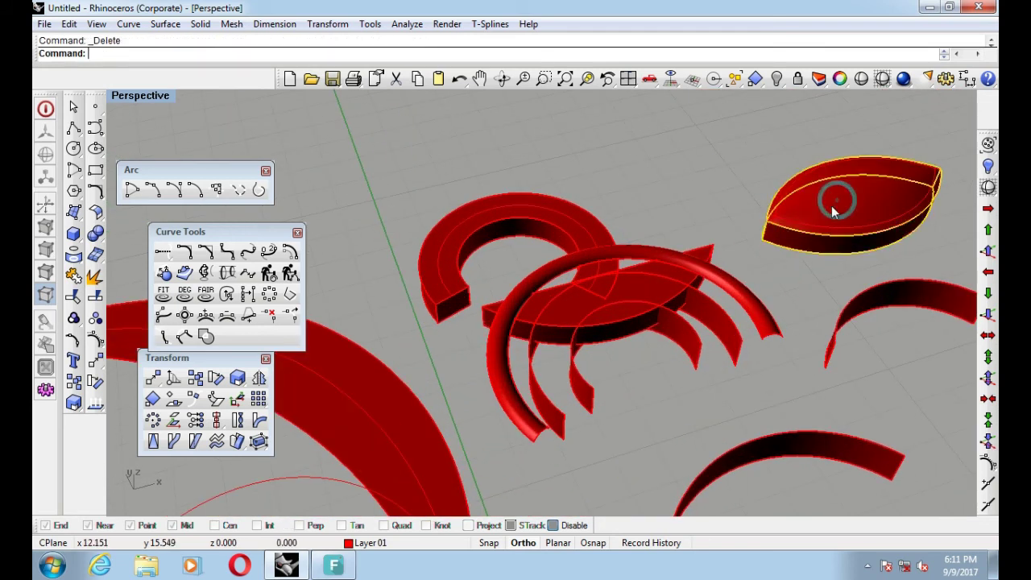
click(348, 544)
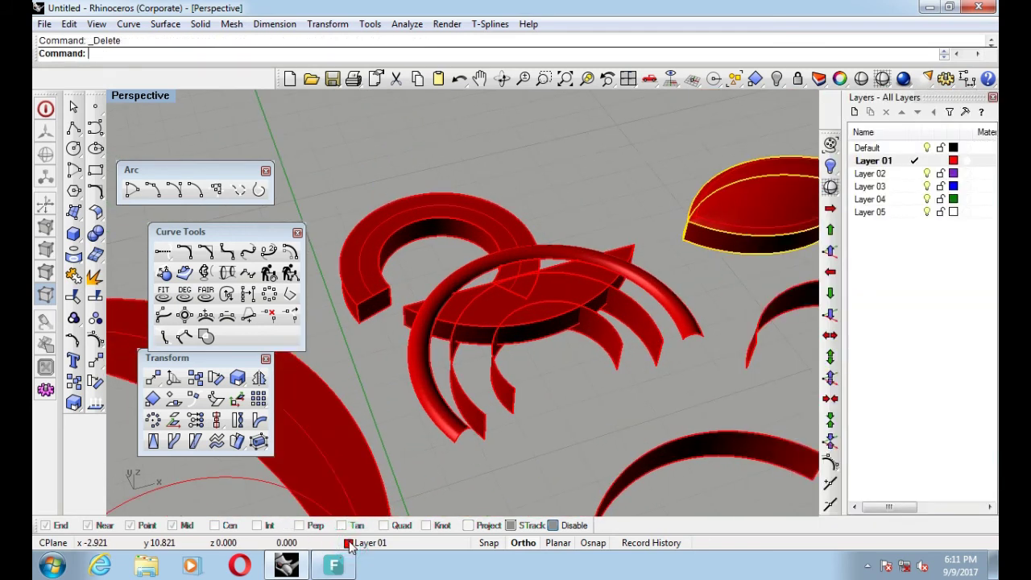
click(992, 98)
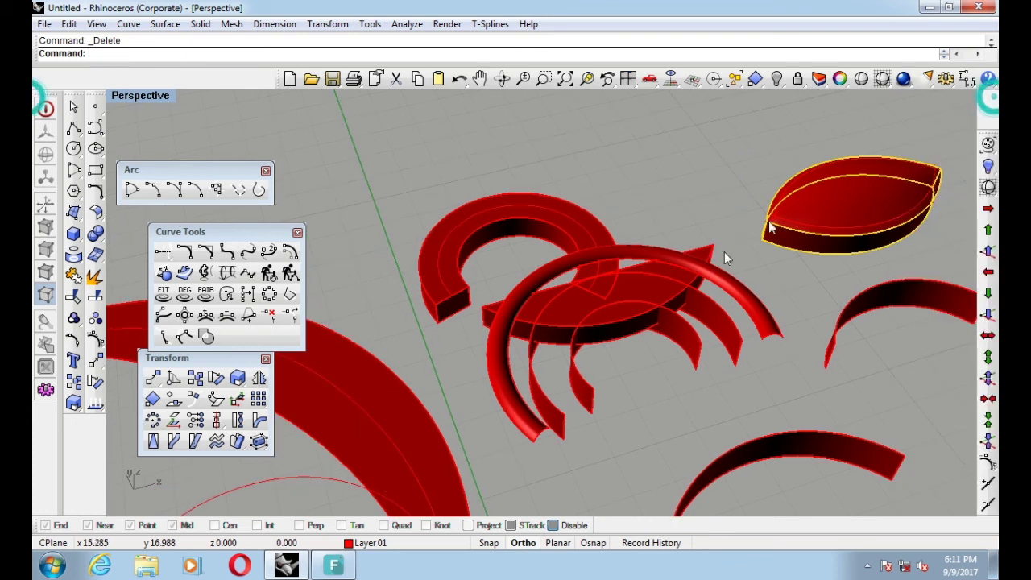
click(368, 544)
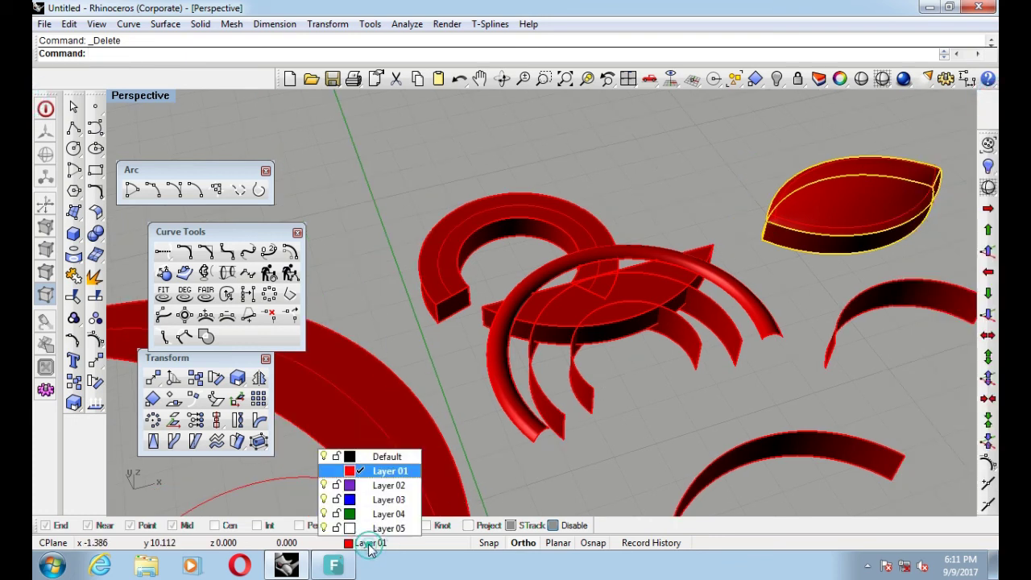
right_click(375, 460)
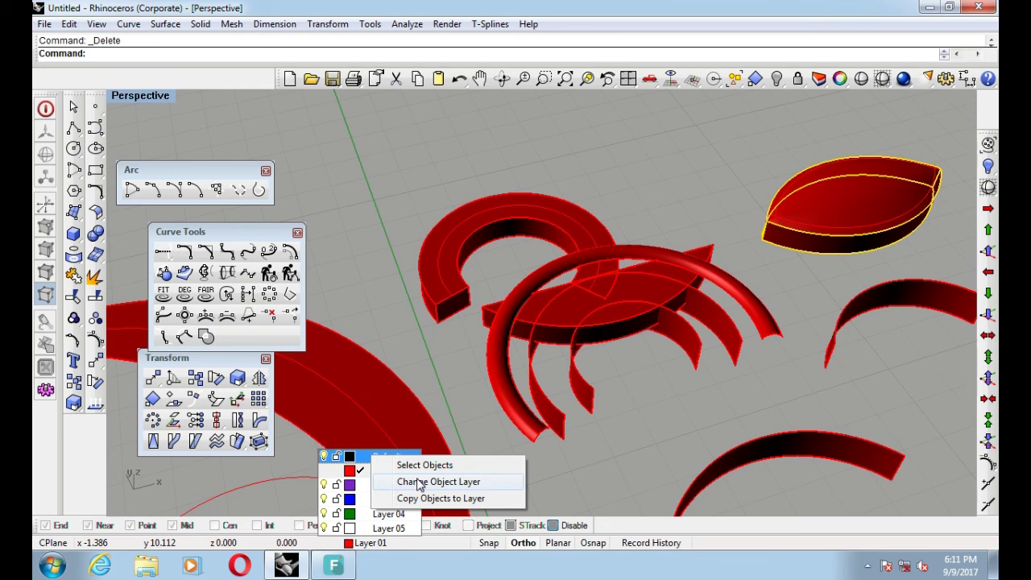
click(422, 478)
click(615, 433)
right_drag(756, 274, 869, 260)
Reselect the leaf solid and change its layer to Layer 02, turning it purple
click(869, 261)
click(366, 543)
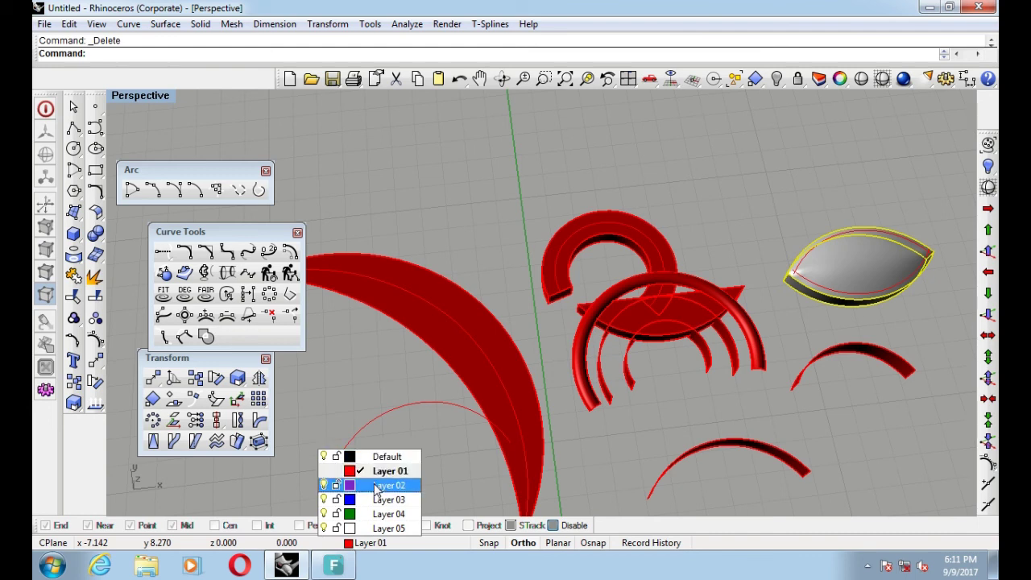
right_click(375, 485)
click(441, 511)
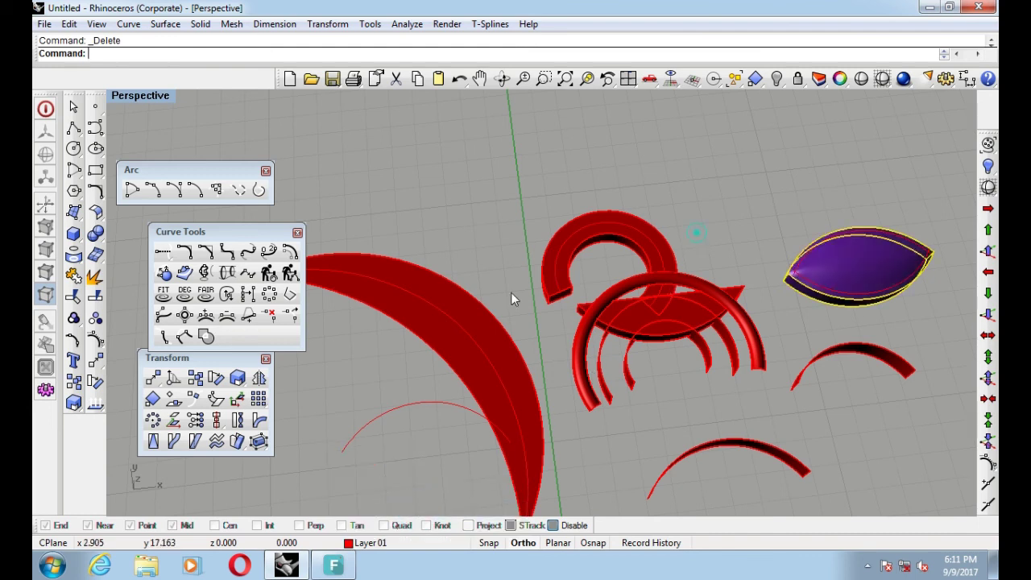
scroll(558, 362, down, 5)
scroll(558, 362, up, 1)
scroll(603, 357, up, 2)
scroll(610, 330, up, 1)
scroll(621, 316, up, 1)
right_drag(621, 316, 571, 392)
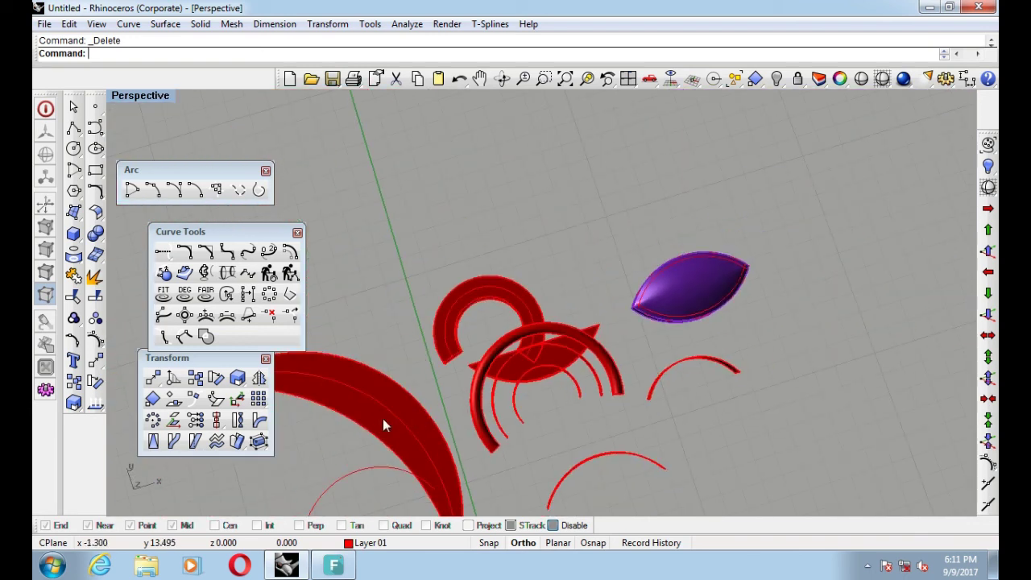
right_drag(634, 445, 524, 402)
Select the front red arc band and view the composition from another angle
scroll(524, 402, up, 3)
click(557, 399)
scroll(558, 399, down, 3)
mouse_move(617, 346)
right_down()
mouse_move(524, 418)
mouse_move(568, 361)
right_up()
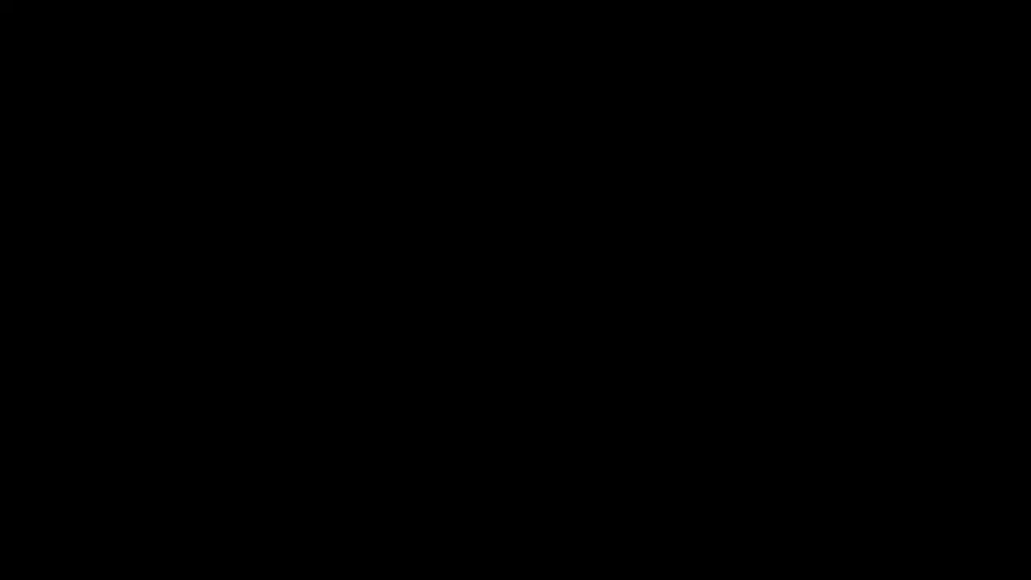